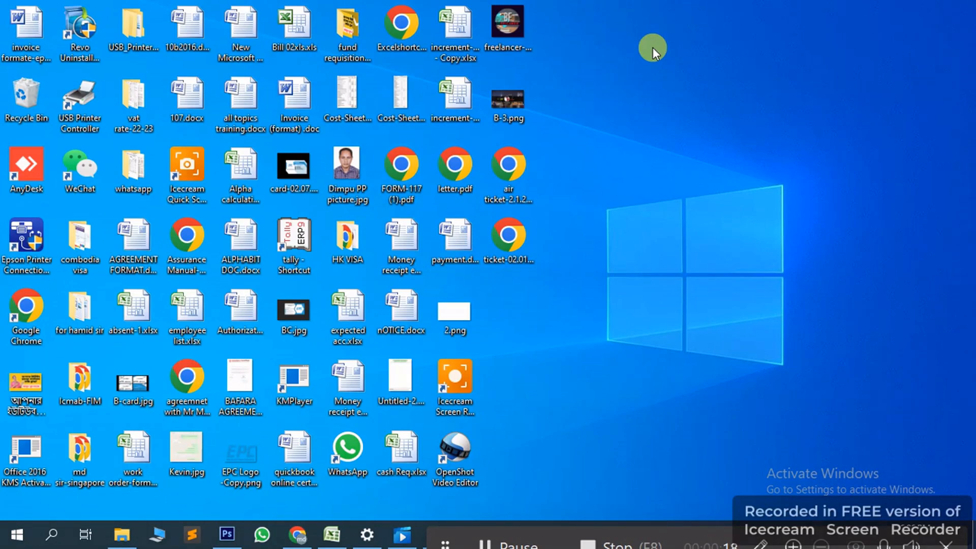
pyautogui.rightClick(595, 17)
pyautogui.click(672, 59)
pyautogui.rightClick(603, 8)
pyautogui.click(686, 51)
pyautogui.rightClick(624, 16)
pyautogui.click(706, 58)
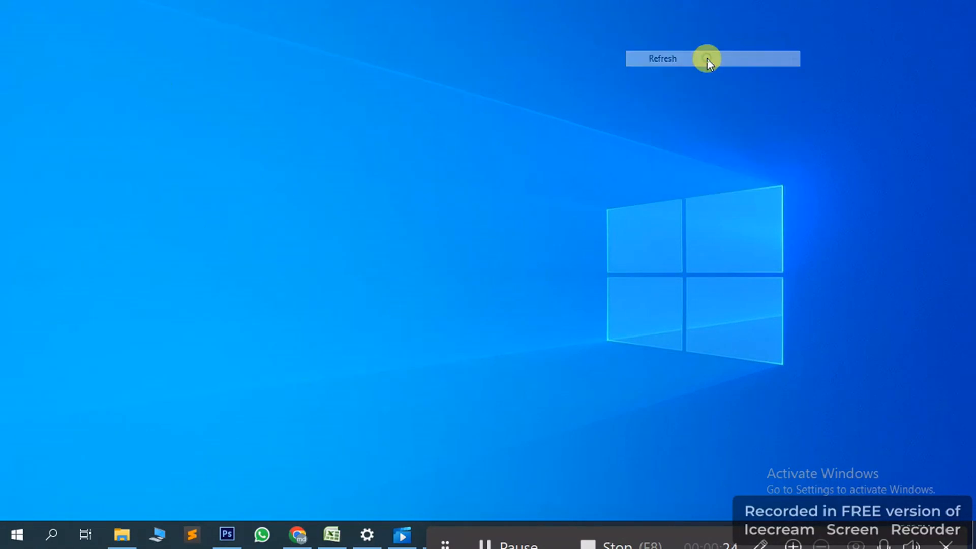
pyautogui.rightClick(602, 8)
pyautogui.click(686, 53)
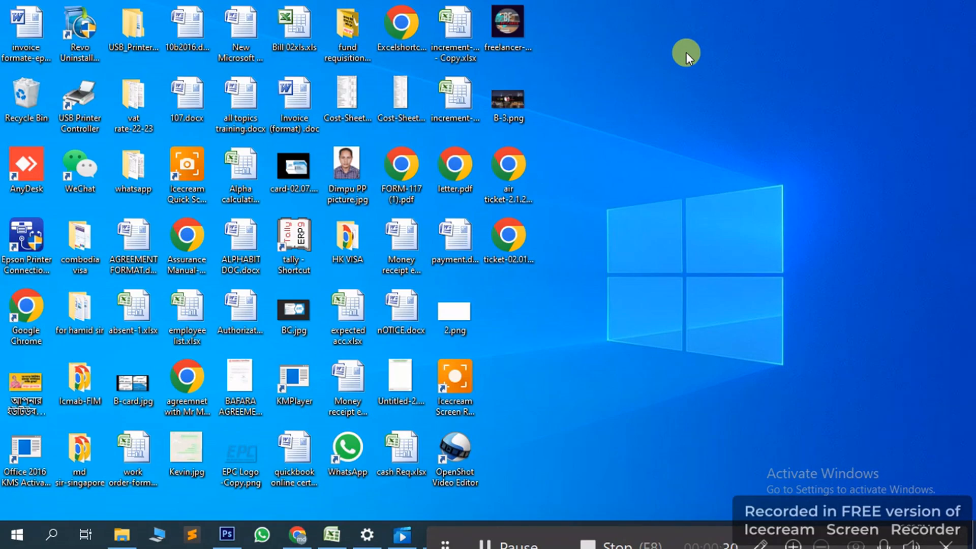
pyautogui.rightClick(630, 30)
pyautogui.click(699, 73)
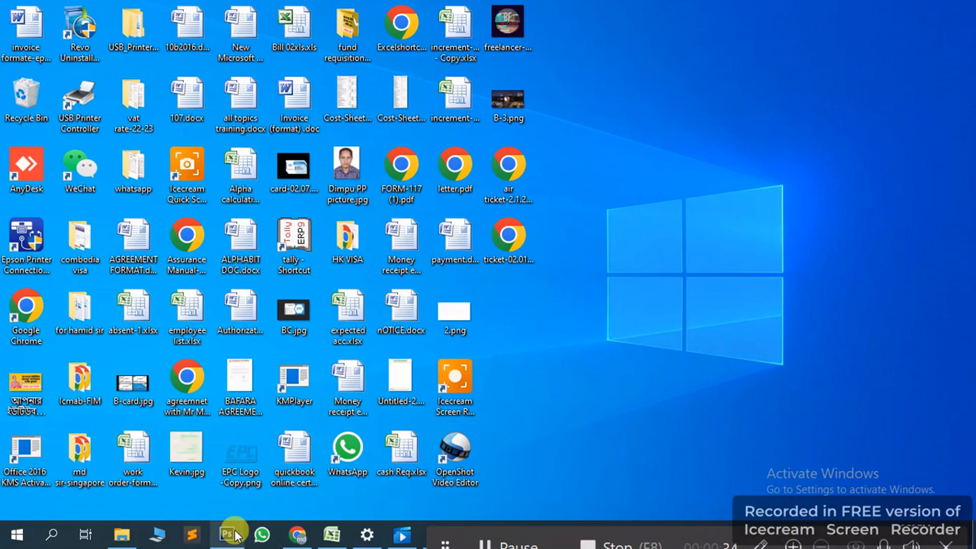
pyautogui.rightClick(644, 26)
pyautogui.click(717, 70)
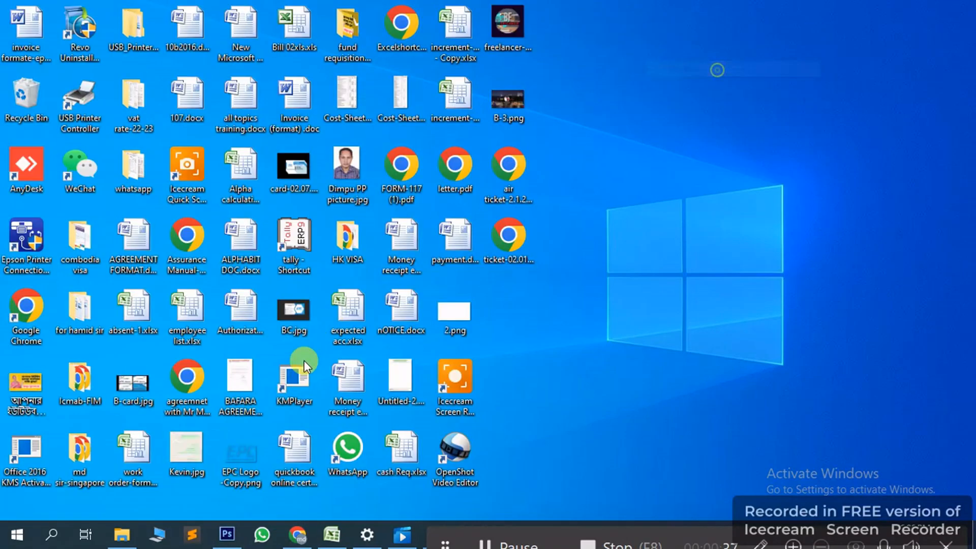
# - Switch to Photoshop and create a new 1200 × 1000 pixel document named class 01 with a white background
pyautogui.click(227, 535)
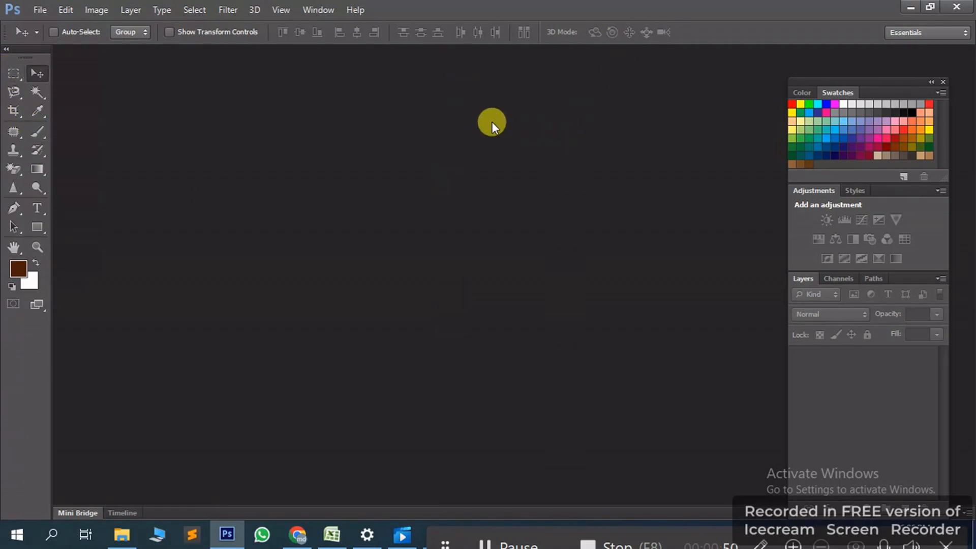
pyautogui.click(13, 74)
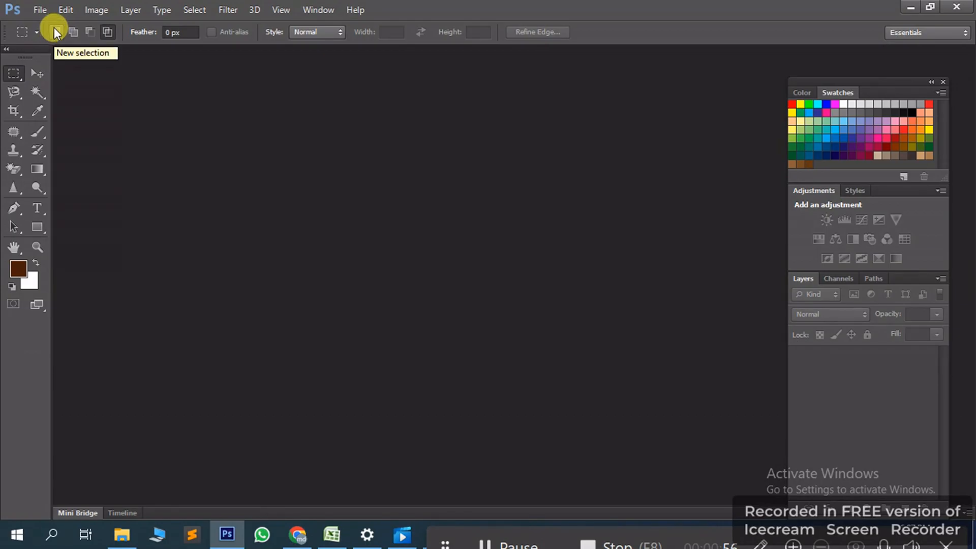
pyautogui.click(40, 9)
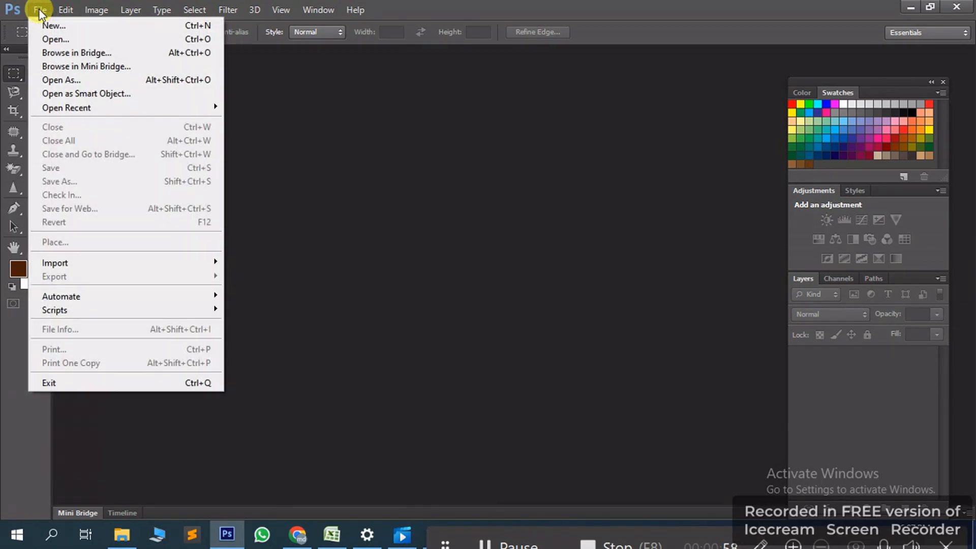
pyautogui.click(48, 25)
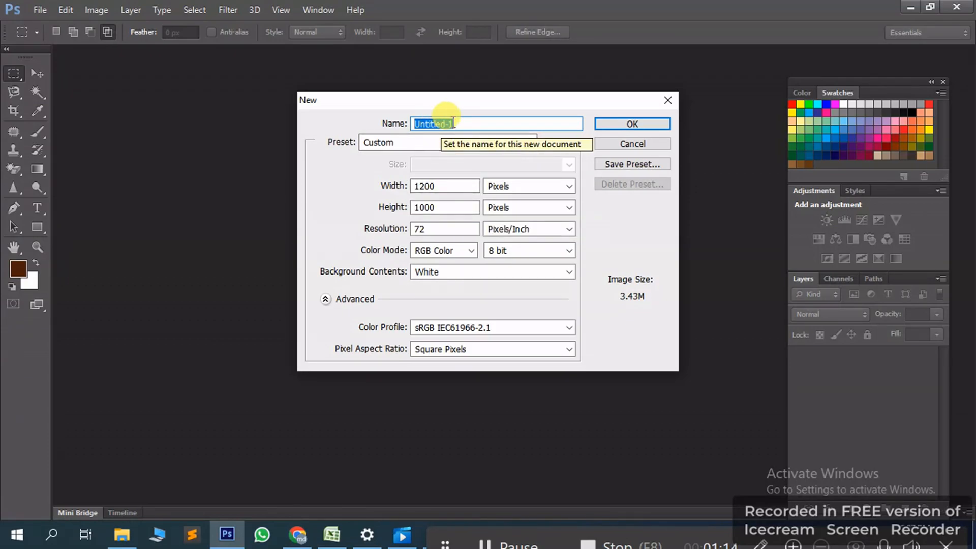
pyautogui.write('cl')
pyautogui.press('BackSpace')
pyautogui.write('lass01')
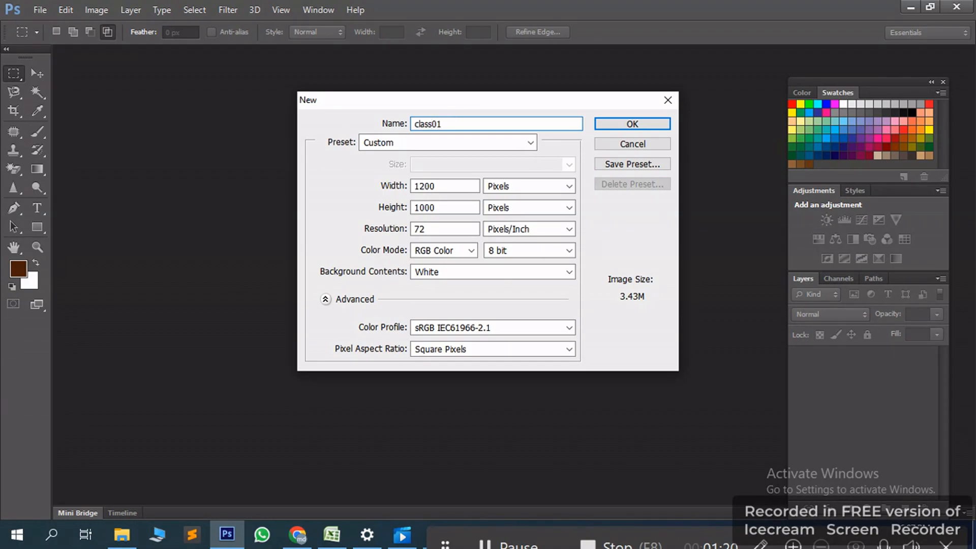
pyautogui.click(623, 125)
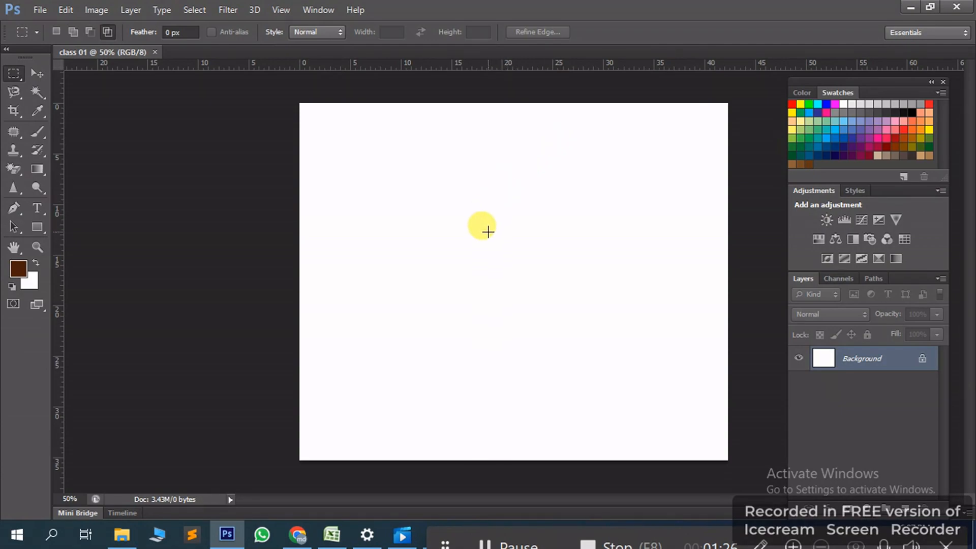
# - Draw a rectangular marquee in the upper part of the canvas and intersect it with a smaller rectangle inside it
pyautogui.moveTo(467, 190); pyautogui.dragTo(534, 270)
pyautogui.click(399, 172)
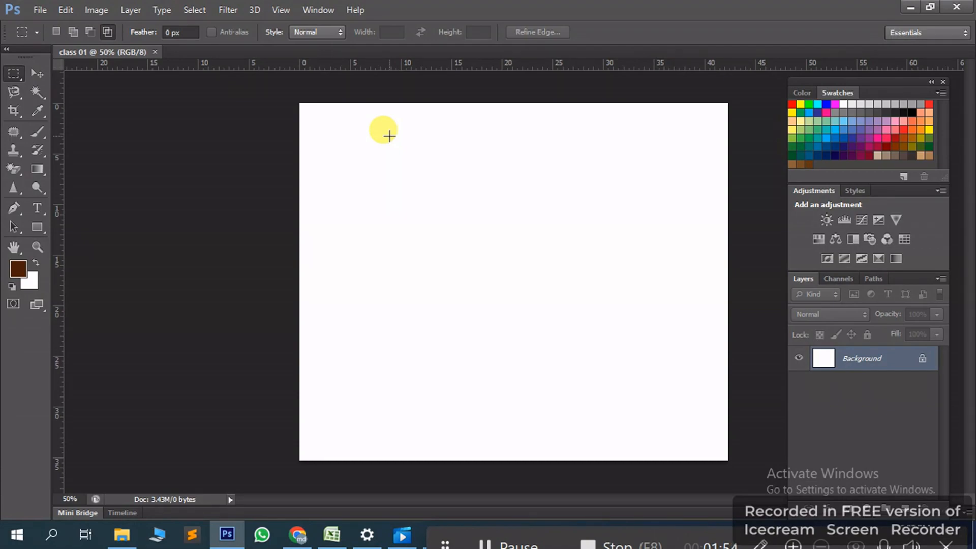
pyautogui.moveTo(389, 136); pyautogui.dragTo(525, 246)
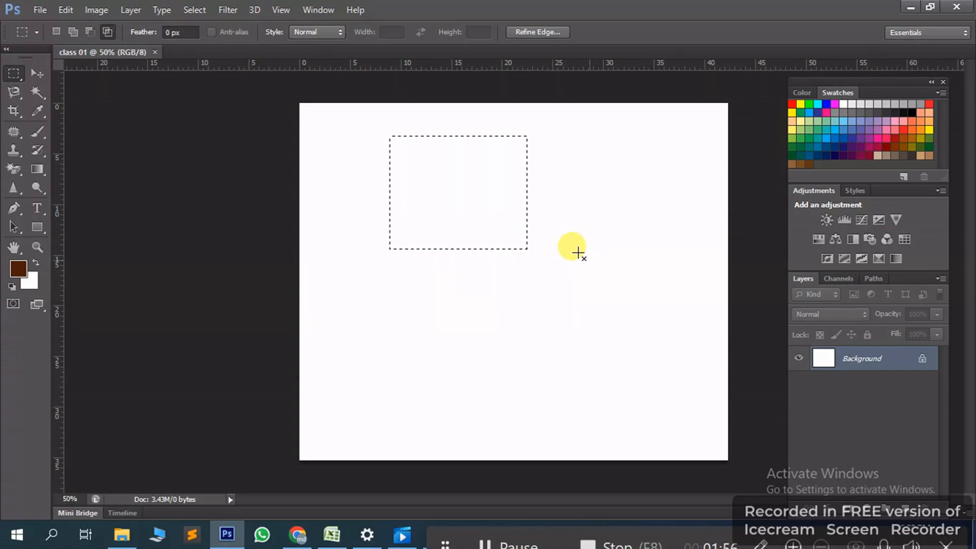
pyautogui.moveTo(466, 181); pyautogui.dragTo(513, 241)
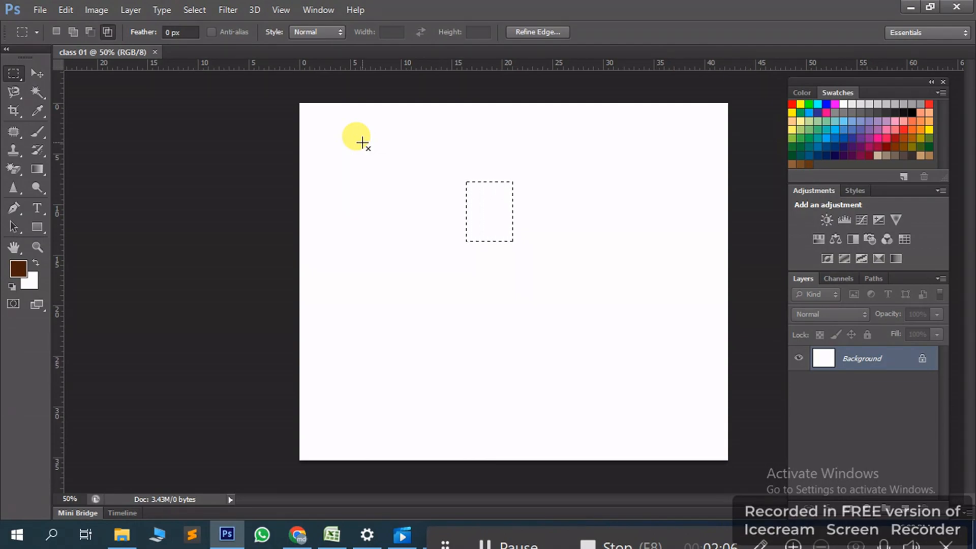
# - Replace the current selection with a new, larger rectangular marquee in the upper-left part of the canvas, using New selection mode
pyautogui.click(54, 30)
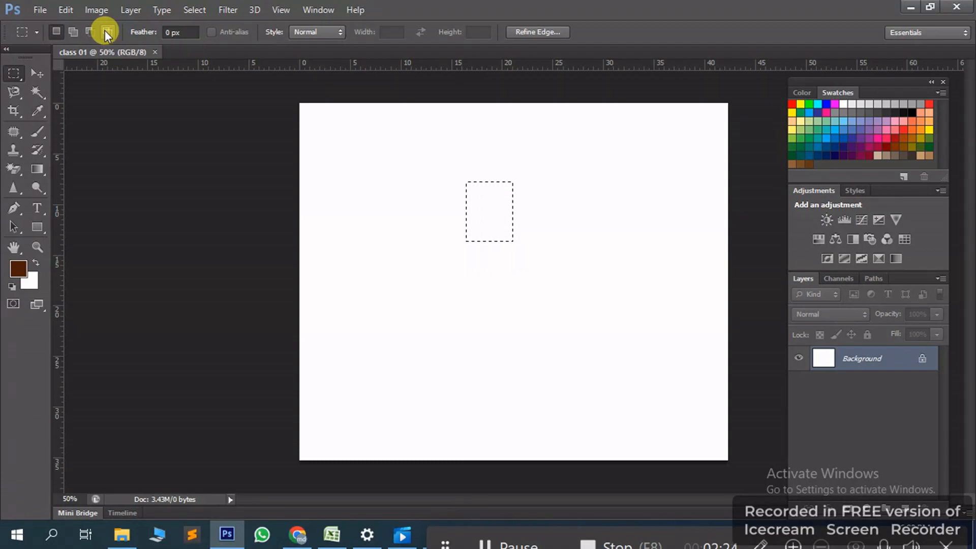
pyautogui.moveTo(377, 149); pyautogui.dragTo(511, 266)
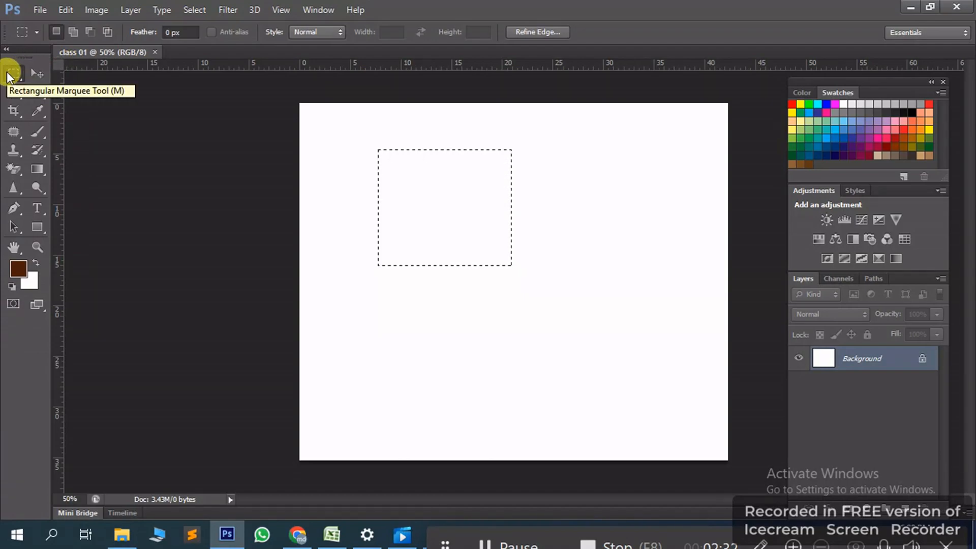
# - Try to intersect the rectangular selection with a separate elliptical marquee about 13.4 × 12.9 cm drawn beside it
pyautogui.rightClick(10, 74)
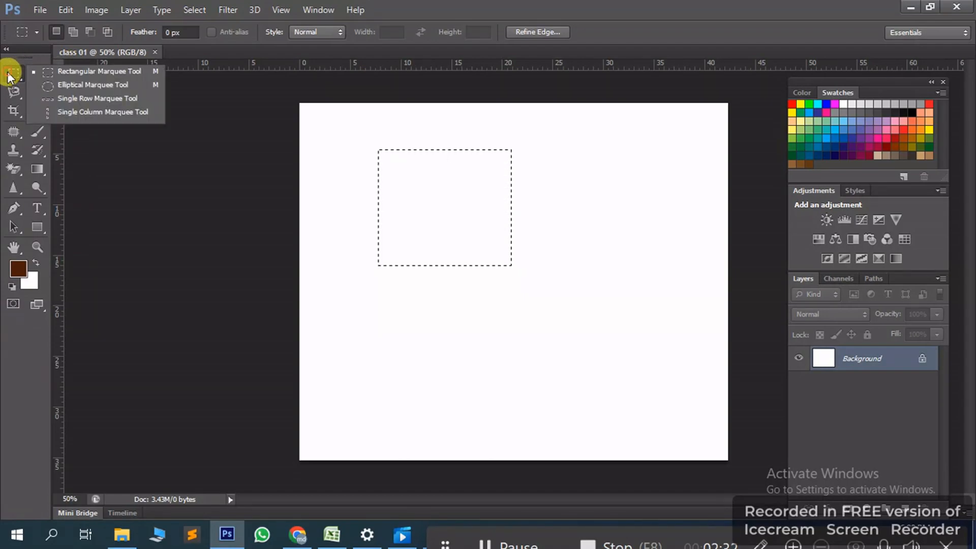
pyautogui.click(65, 84)
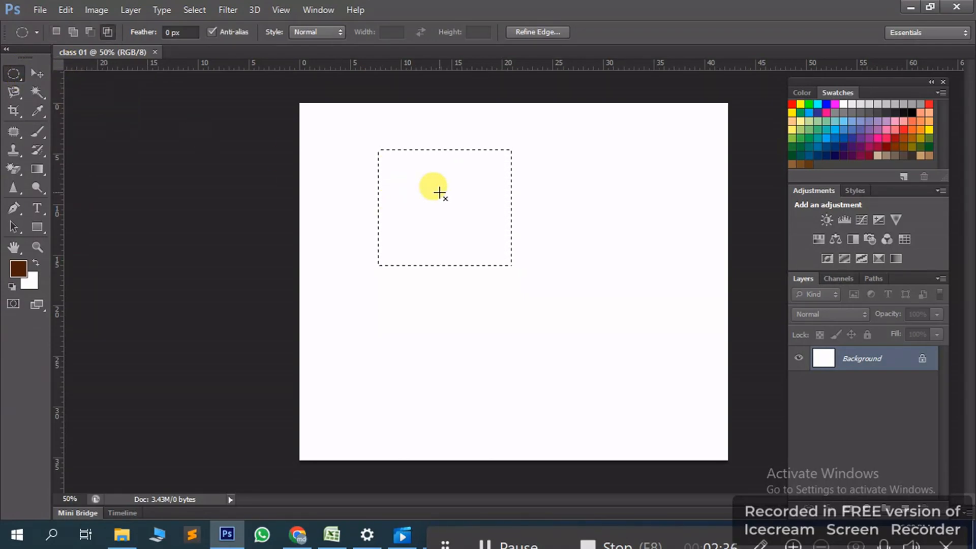
pyautogui.moveTo(540, 164); pyautogui.dragTo(671, 296)
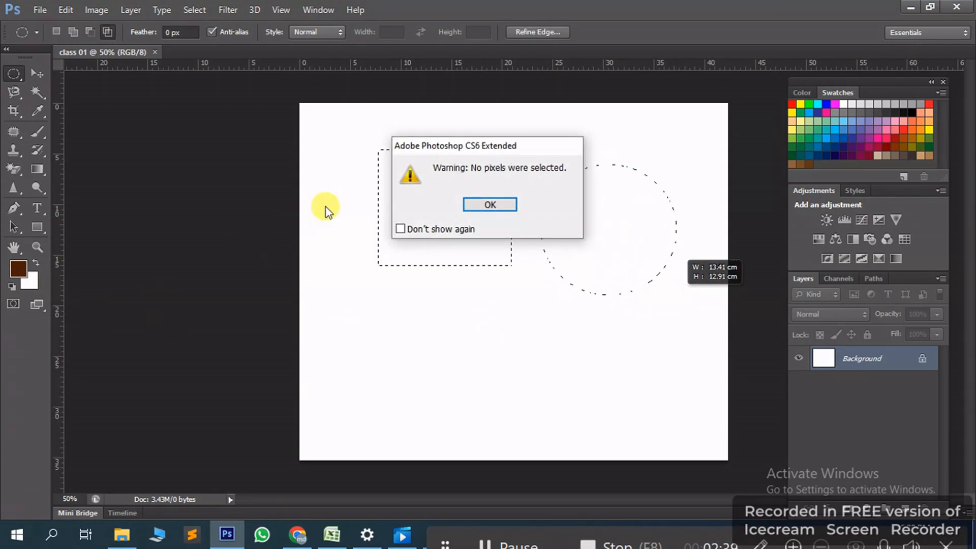
pyautogui.click(478, 204)
# - Replace the rectangular selection with a new circular selection in the upper-left part of the canvas, using New selection mode
pyautogui.click(56, 31)
pyautogui.moveTo(355, 144); pyautogui.dragTo(493, 280)
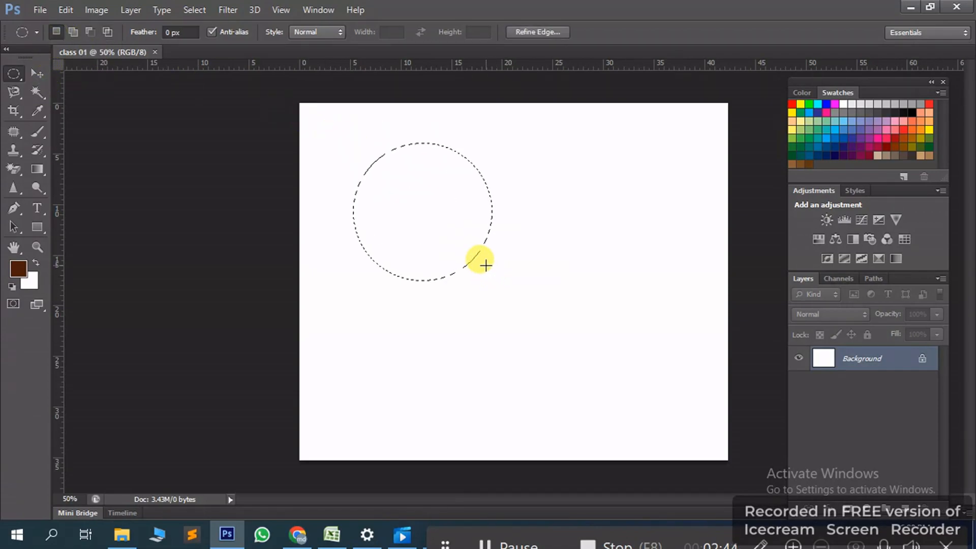
# - Move the circular selection with its contents to the middle of the canvas using the Move tool
pyautogui.click(73, 32)
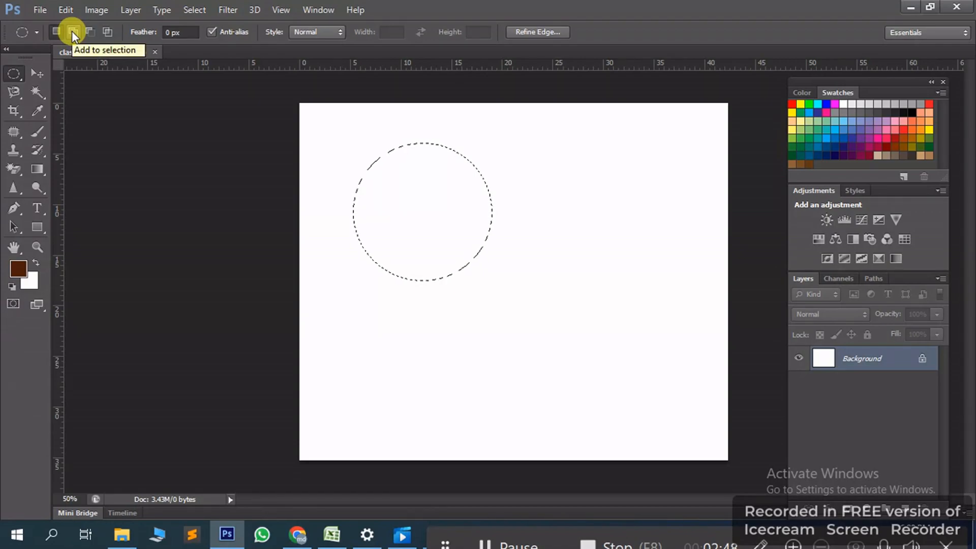
pyautogui.click(40, 71)
pyautogui.moveTo(412, 177); pyautogui.dragTo(528, 258)
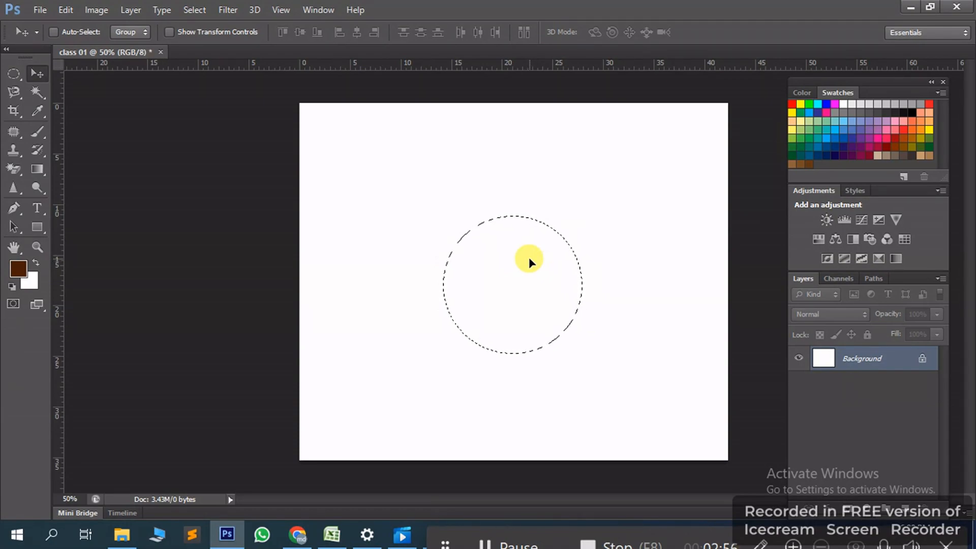
# - Add four overlapping ellipses around the central circle with the Elliptical Marquee tool in Add to selection mode
pyautogui.click(19, 72)
pyautogui.click(73, 31)
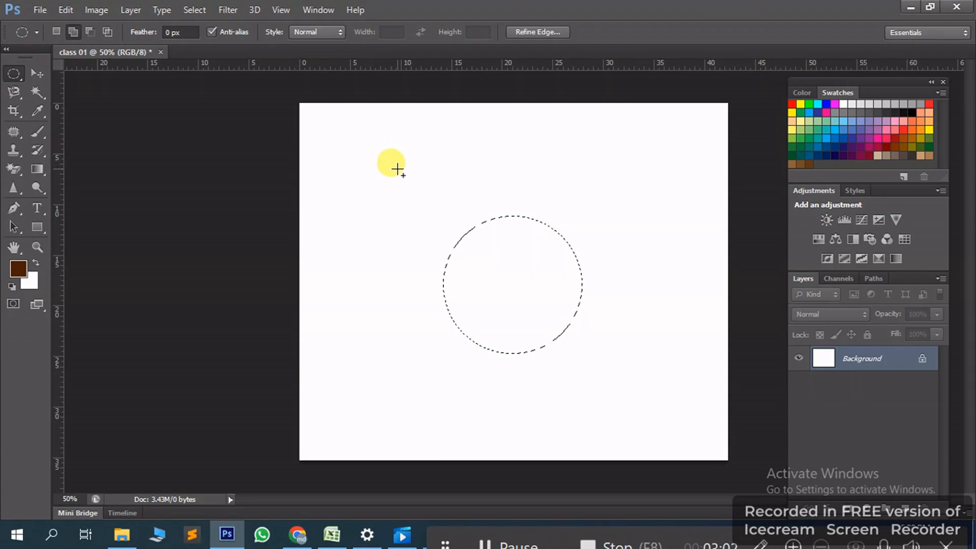
pyautogui.moveTo(397, 169); pyautogui.dragTo(458, 283)
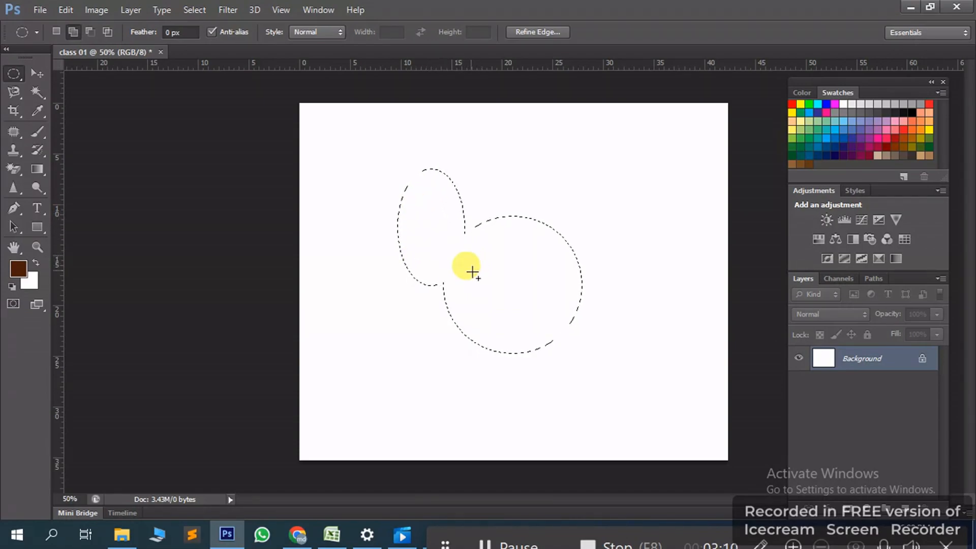
pyautogui.moveTo(574, 181); pyautogui.dragTo(596, 298)
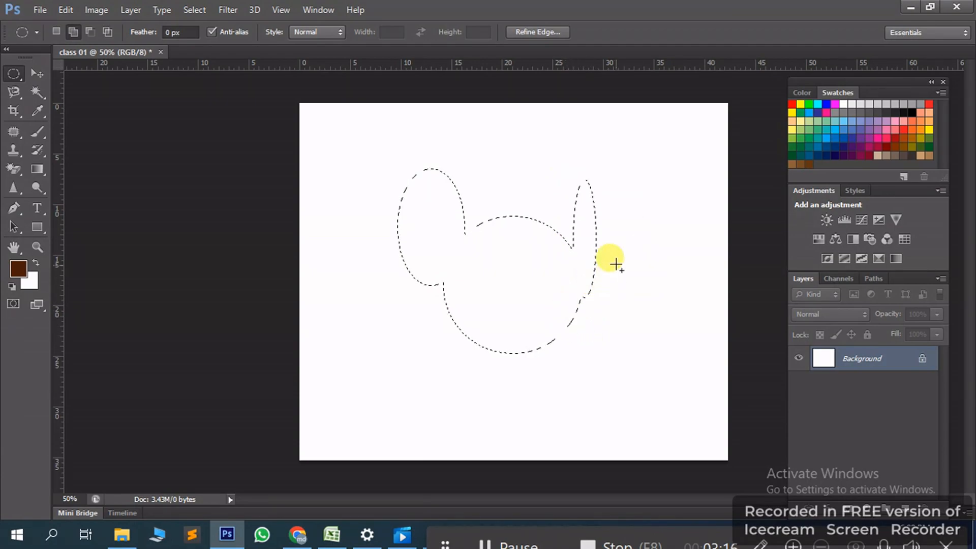
pyautogui.moveTo(405, 307); pyautogui.dragTo(507, 413)
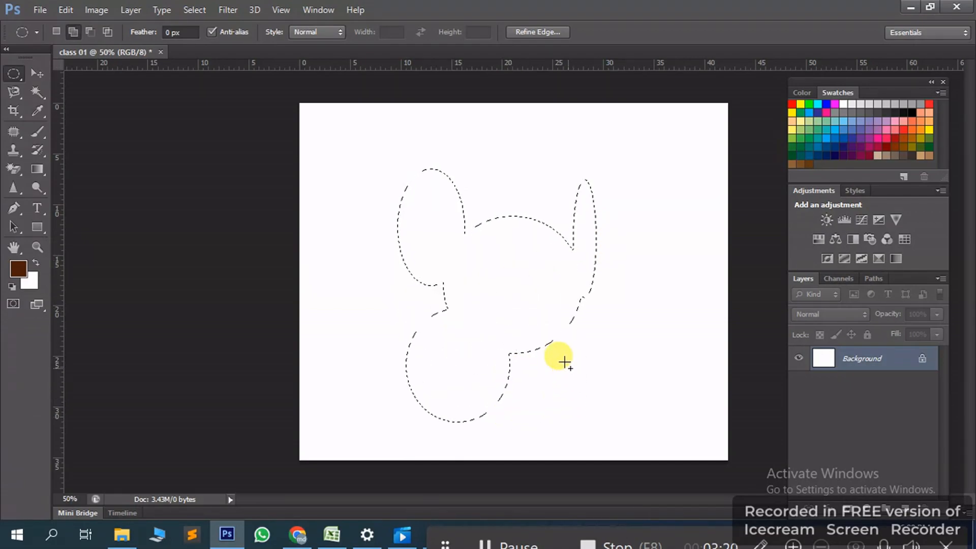
pyautogui.moveTo(555, 263); pyautogui.dragTo(661, 367)
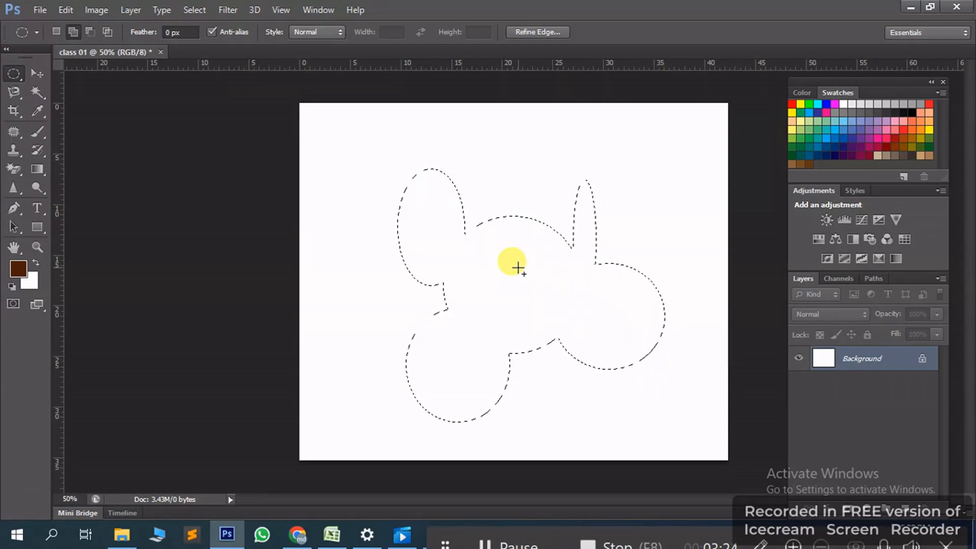
pyautogui.click(74, 33)
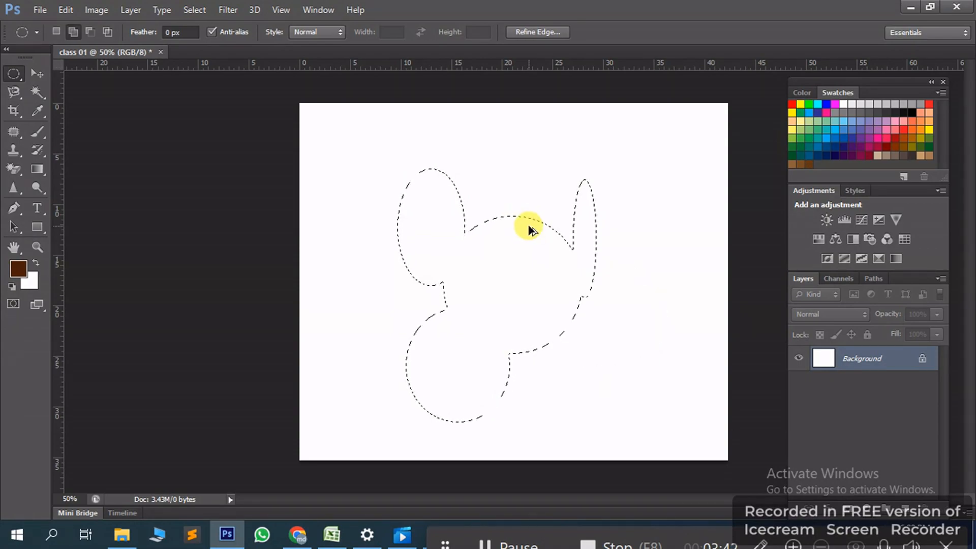
# - Undo the added ellipses and the move, back to the single circular selection in the upper-left part of the canvas
pyautogui.hotkey('ctrl', 'alt', 'z')
pyautogui.hotkey('ctrl', 'alt', 'z')
pyautogui.hotkey('ctrl', 'alt', 'z')
pyautogui.hotkey('ctrl', 'alt', 'z')
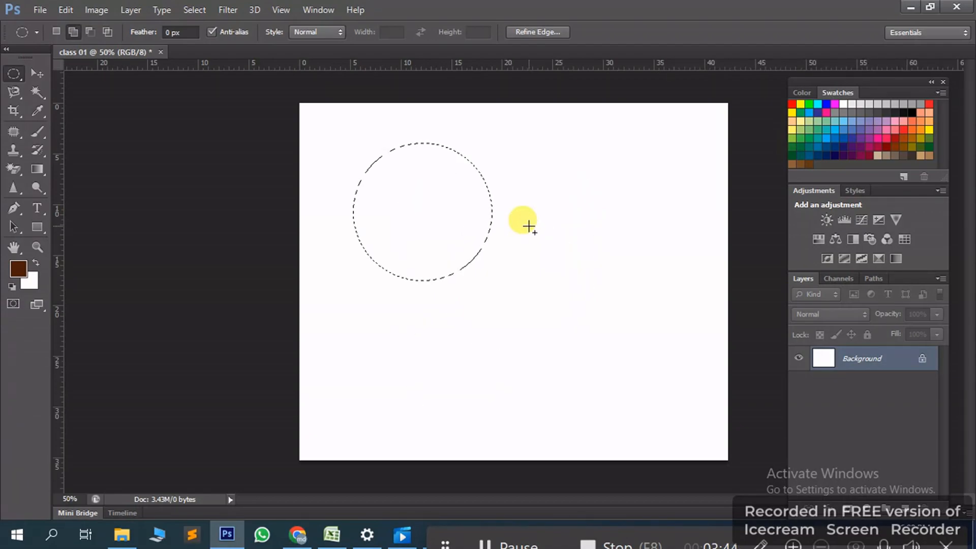
# - Cut away the circle's right, lower and left portions with overlapping ellipses in Subtract from selection mode, leaving a small upper piece
pyautogui.click(89, 32)
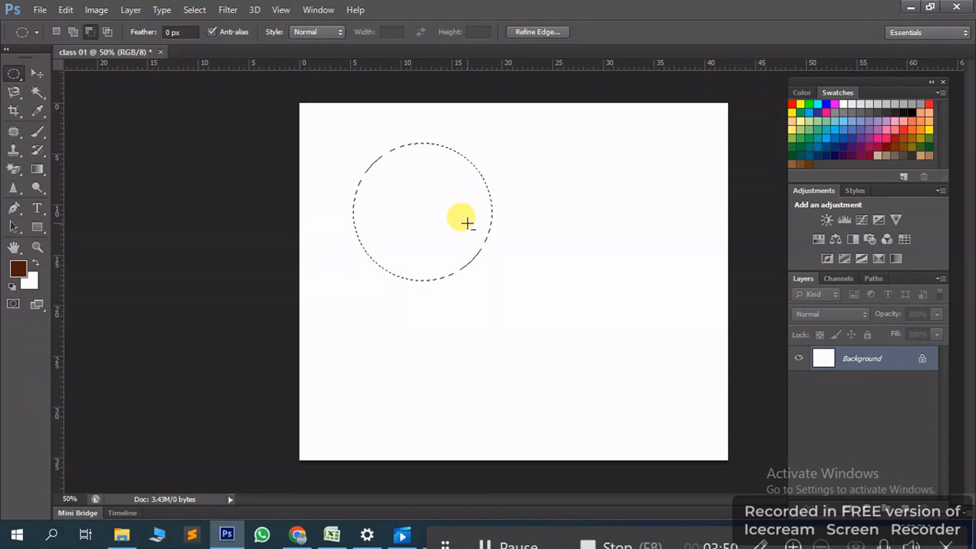
pyautogui.moveTo(466, 131); pyautogui.dragTo(544, 290)
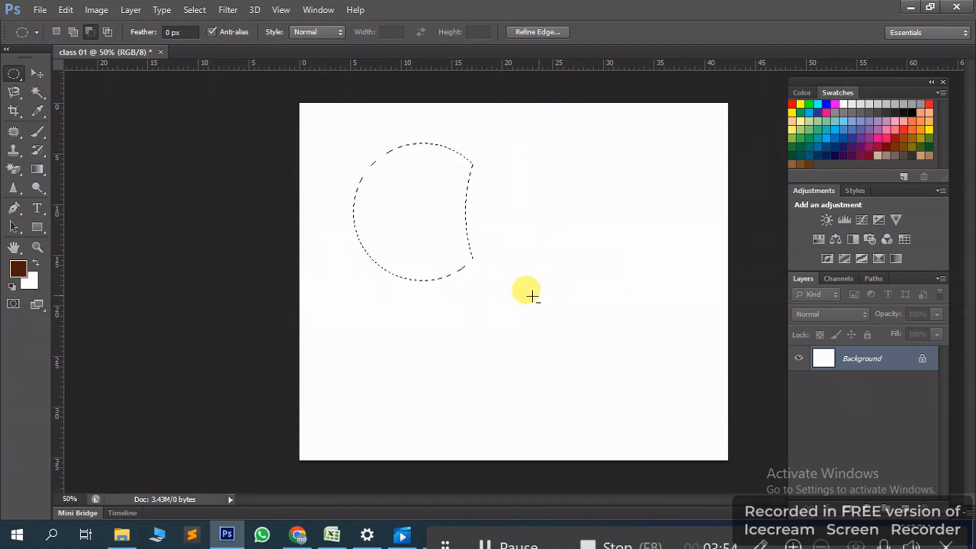
pyautogui.moveTo(325, 253); pyautogui.dragTo(515, 348)
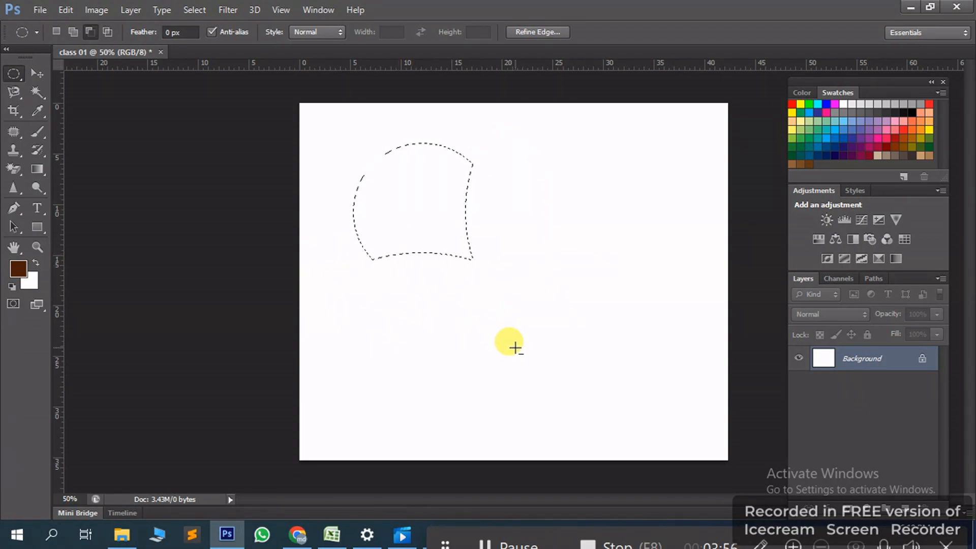
pyautogui.moveTo(344, 135); pyautogui.dragTo(434, 296)
pyautogui.moveTo(392, 207); pyautogui.dragTo(525, 373)
pyautogui.moveTo(508, 204); pyautogui.dragTo(376, 233)
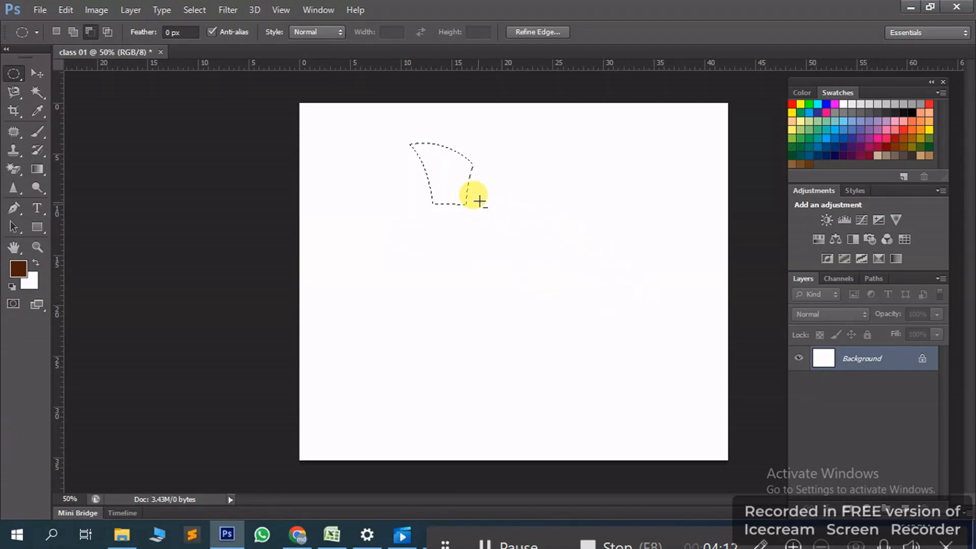
pyautogui.moveTo(455, 231); pyautogui.dragTo(415, 280)
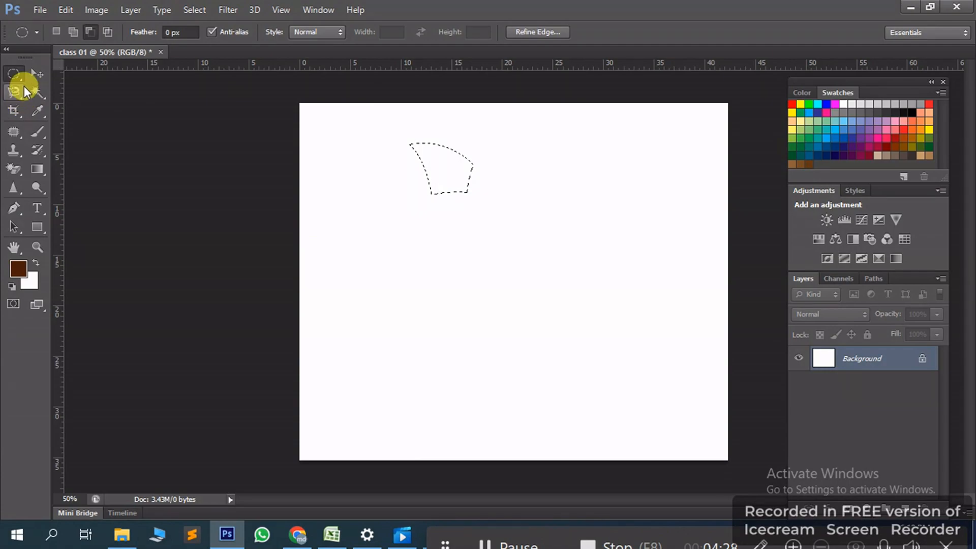
# - Replace the trimmed selection with a new elliptical selection in the lower middle of the canvas, using New selection mode
pyautogui.click(57, 31)
pyautogui.moveTo(424, 260); pyautogui.dragTo(581, 401)
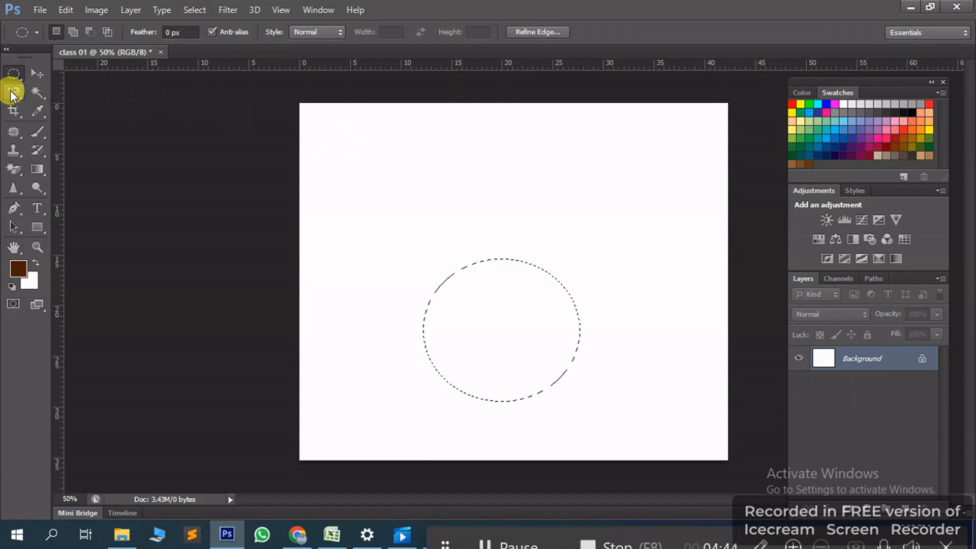
# - Intersect the circular selection with a rectangle over its upper-left quarter, using the Rectangular Marquee tool in Intersect with selection mode
pyautogui.moveTo(20, 72); pyautogui.dragTo(46, 73)
pyautogui.click(108, 32)
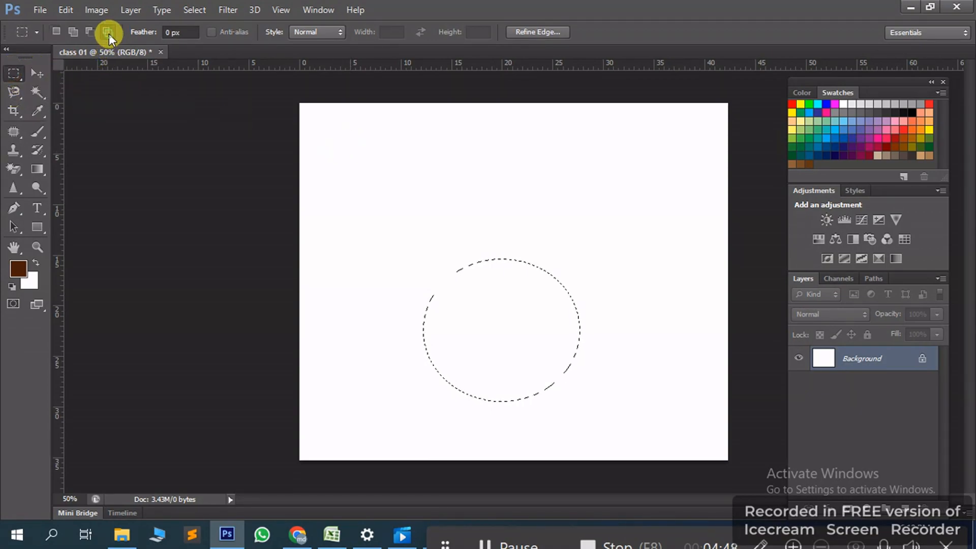
pyautogui.moveTo(375, 203); pyautogui.dragTo(507, 345)
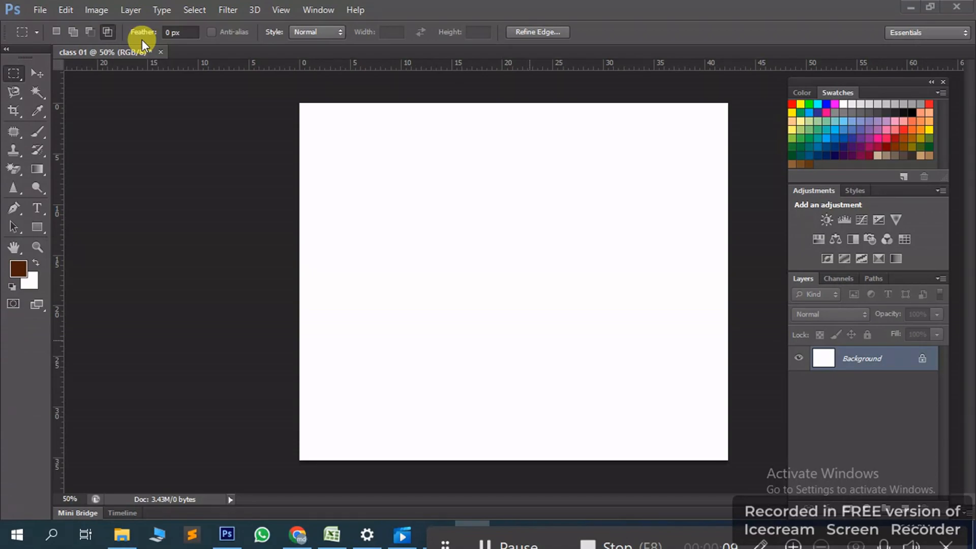
# - Fill a new, unfeathered elliptical selection in the canvas's upper middle with the brown foreground colour and move the filled circle to the left
pyautogui.click(10, 74)
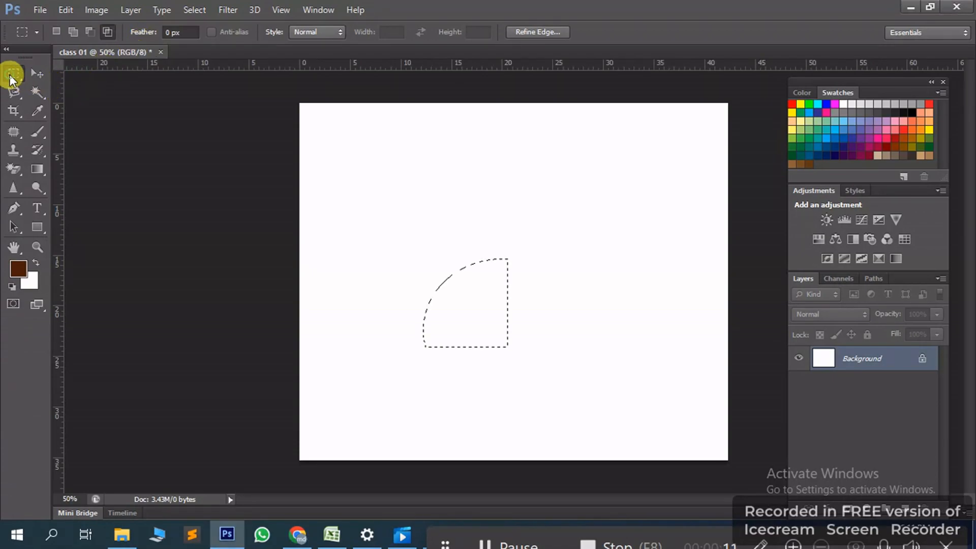
pyautogui.rightClick(10, 74)
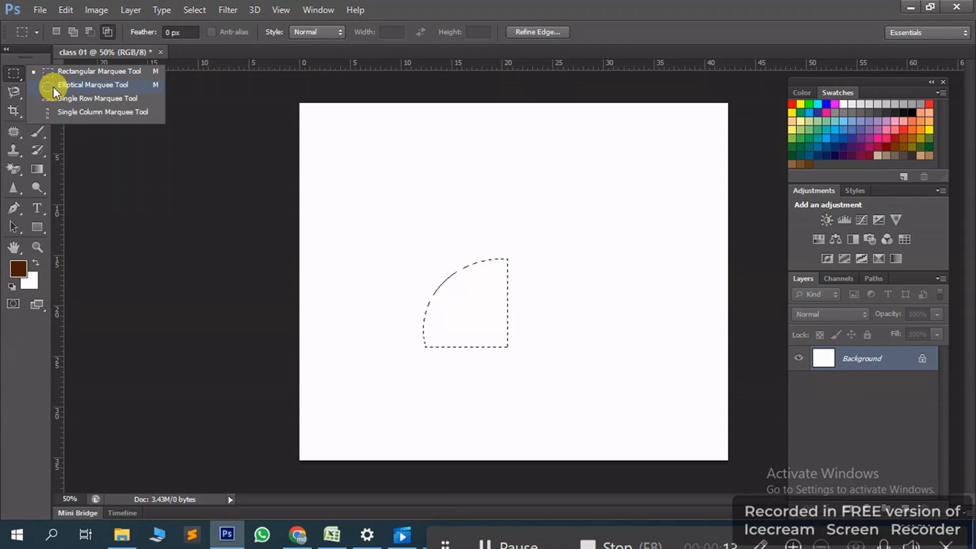
pyautogui.click(49, 86)
pyautogui.moveTo(465, 162); pyautogui.dragTo(598, 302)
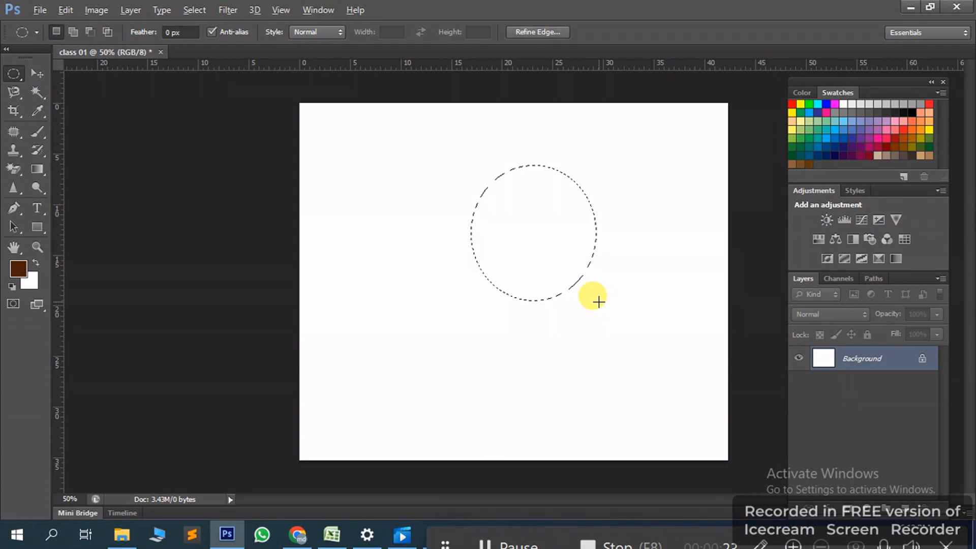
pyautogui.hotkey('alt', 'BackSpace')
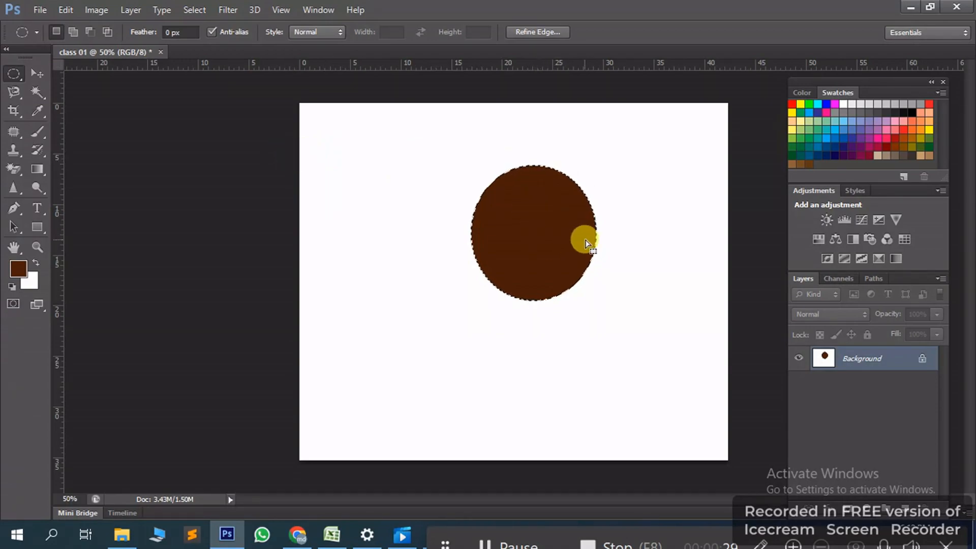
pyautogui.click(35, 77)
pyautogui.moveTo(528, 240); pyautogui.dragTo(410, 246)
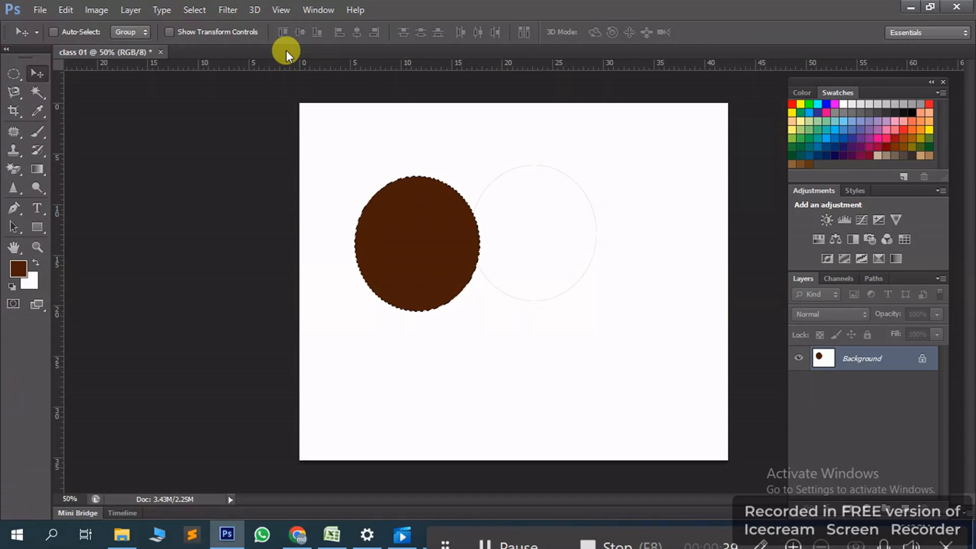
# - Set the Elliptical Marquee's feather to 20 px and fill a tall ellipse right of the brown circle with the foreground colour
pyautogui.click(22, 74)
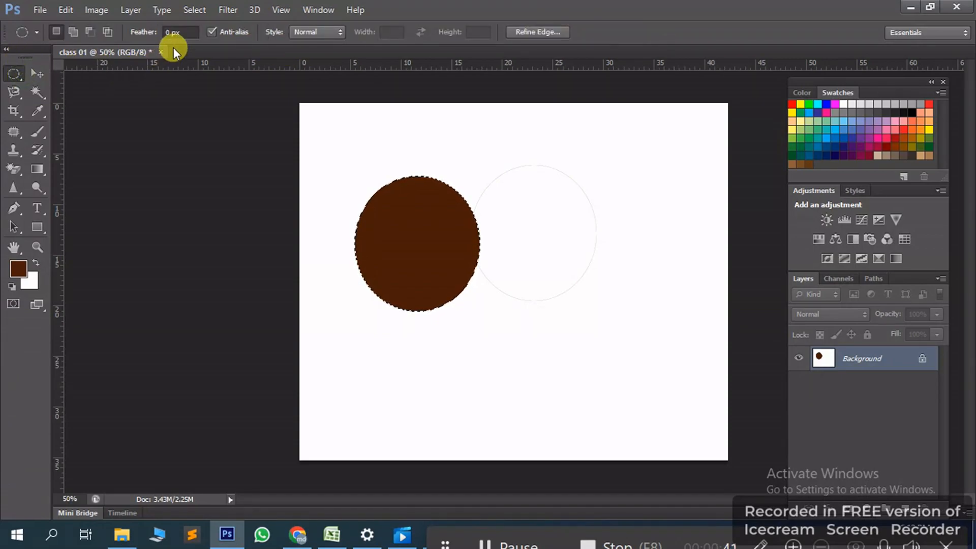
pyautogui.click(173, 32)
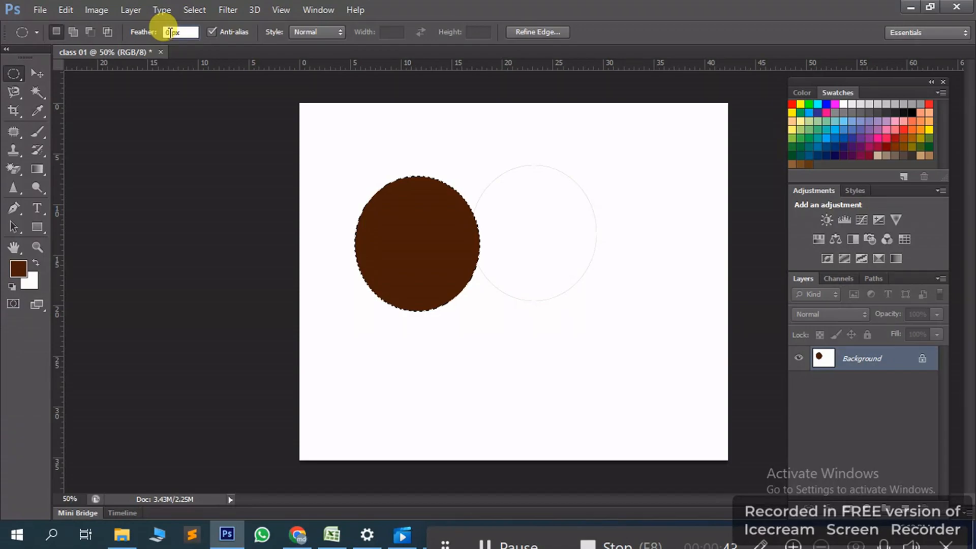
pyautogui.press('BackSpace')
pyautogui.write('20')
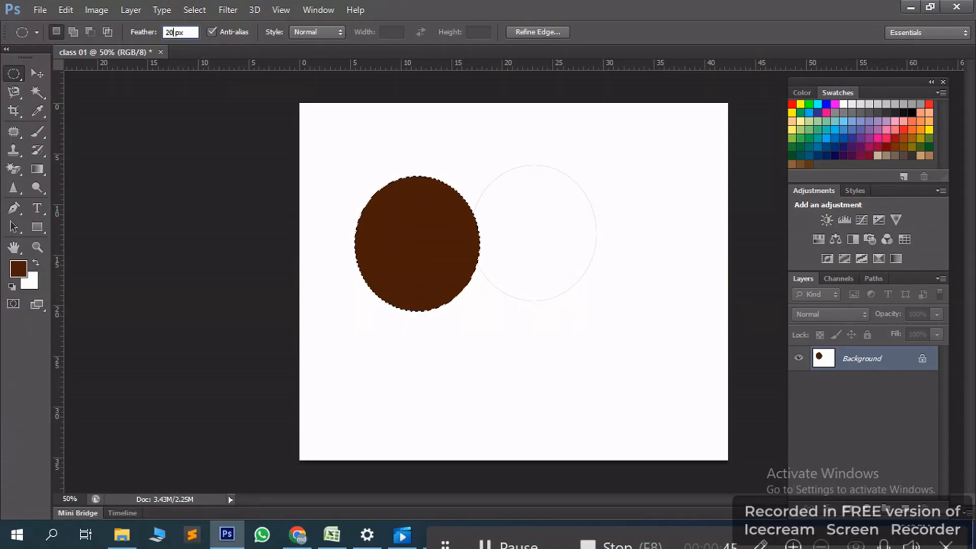
pyautogui.moveTo(546, 198); pyautogui.dragTo(665, 366)
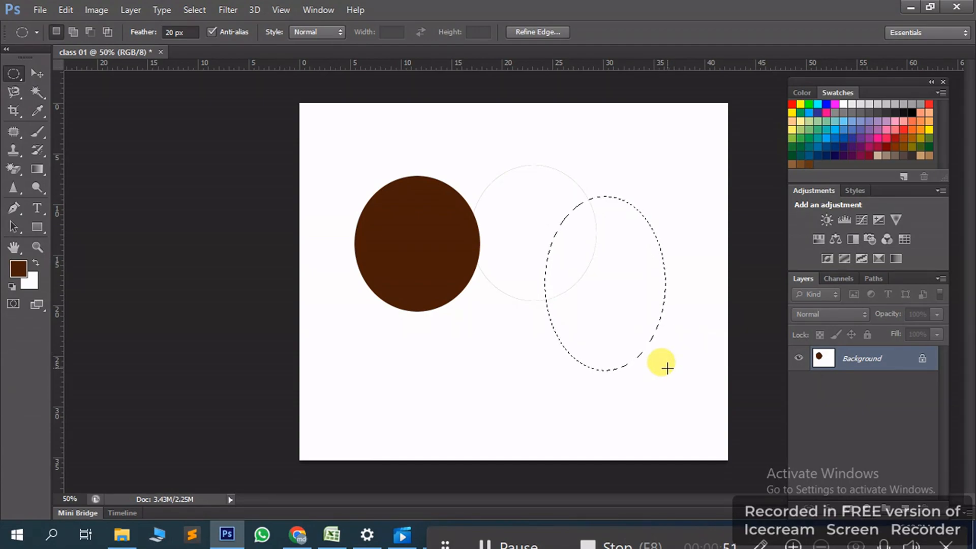
pyautogui.hotkey('alt', 'BackSpace')
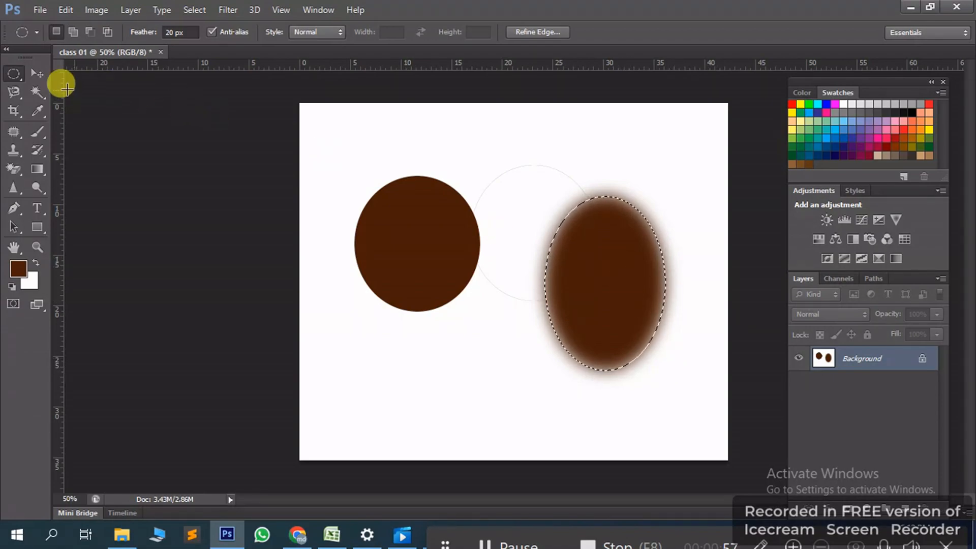
# - Compare the edge of the unfeathered brown circle with the edge of the feathered ellipse at a closer view
pyautogui.click(41, 74)
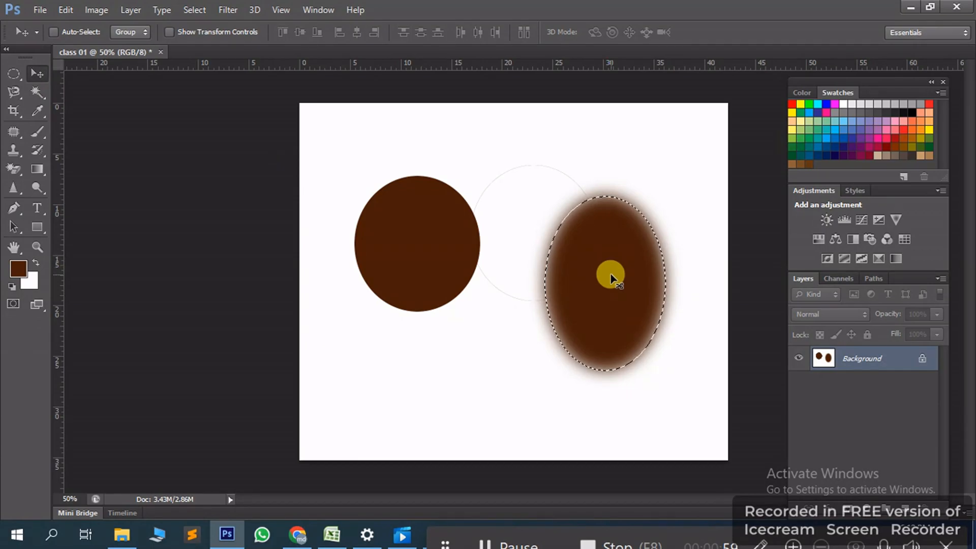
pyautogui.scroll(3, 611, 277)
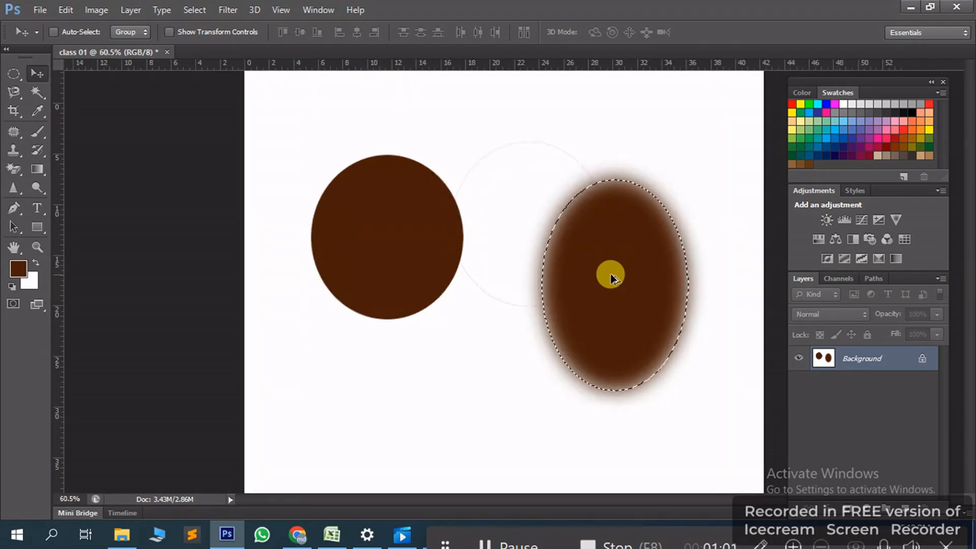
pyautogui.scroll(1, 614, 278)
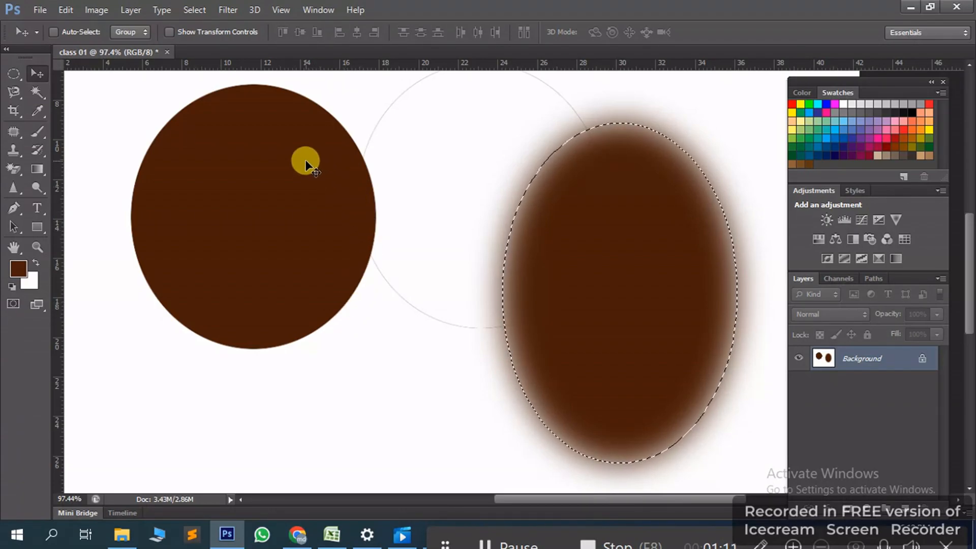
pyautogui.moveTo(234, 186); pyautogui.dragTo(252, 245)
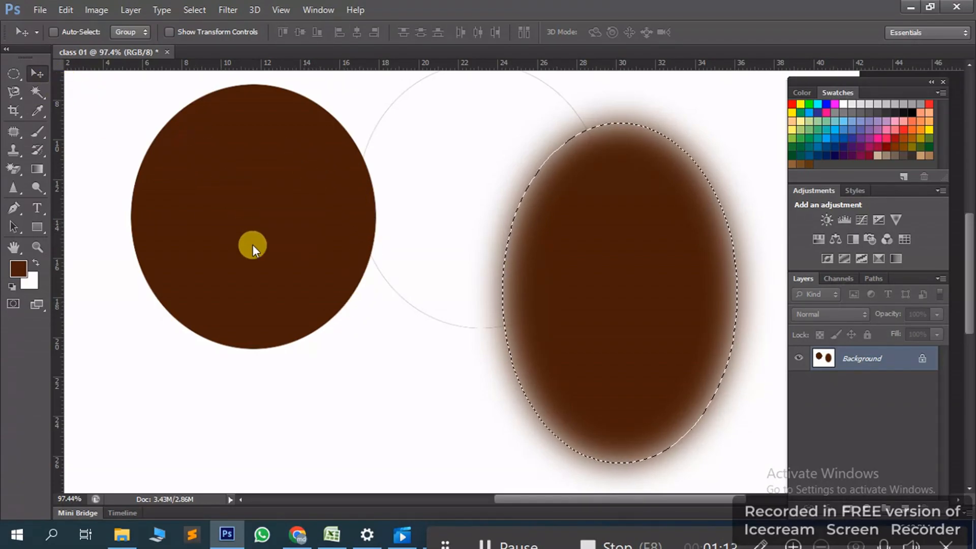
pyautogui.click(252, 245)
pyautogui.click(530, 203)
# - Undo both brown fills, the move and the latest marquee selections, back to the small trimmed selection in the canvas's upper part
pyautogui.hotkey('ctrl', 'alt', 'z')
pyautogui.hotkey('ctrl', 'alt', 'z')
pyautogui.hotkey('ctrl', 'alt', 'z')
pyautogui.hotkey('ctrl', 'alt', 'z')
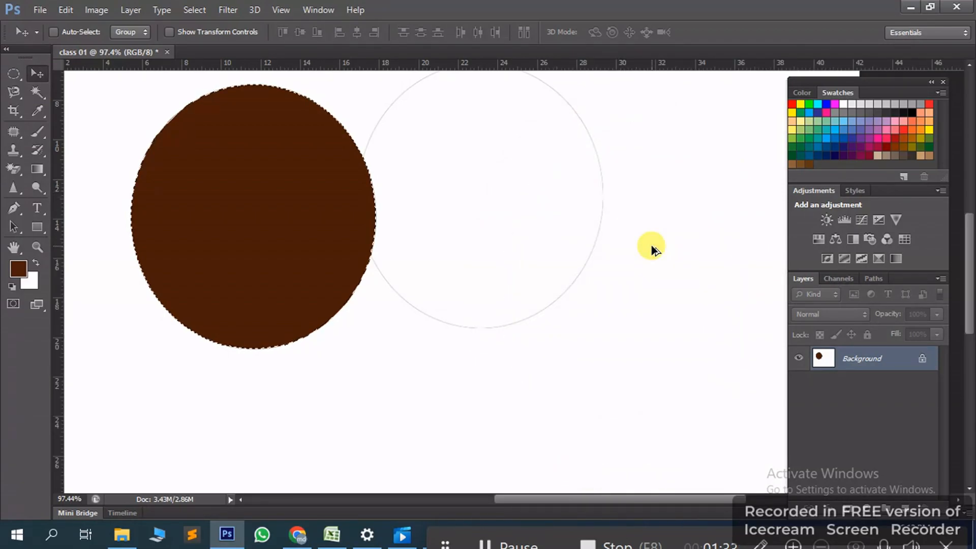
pyautogui.hotkey('ctrl', 'alt', 'z')
pyautogui.hotkey('ctrl', 'alt', 'z')
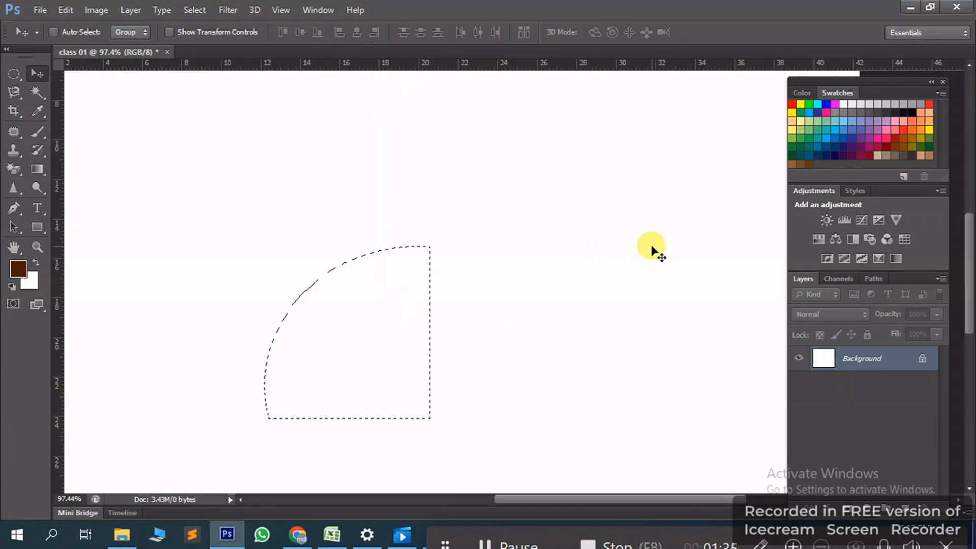
pyautogui.hotkey('ctrl', 'alt', 'z')
pyautogui.scroll(3, 595, 263)
pyautogui.scroll(-1, 595, 264)
pyautogui.scroll(-3, 595, 263)
pyautogui.hotkey('ctrl', 'alt', 'z')
pyautogui.hotkey('ctrl', 'alt', 'z')
pyautogui.hotkey('ctrl', 'alt', 'z')
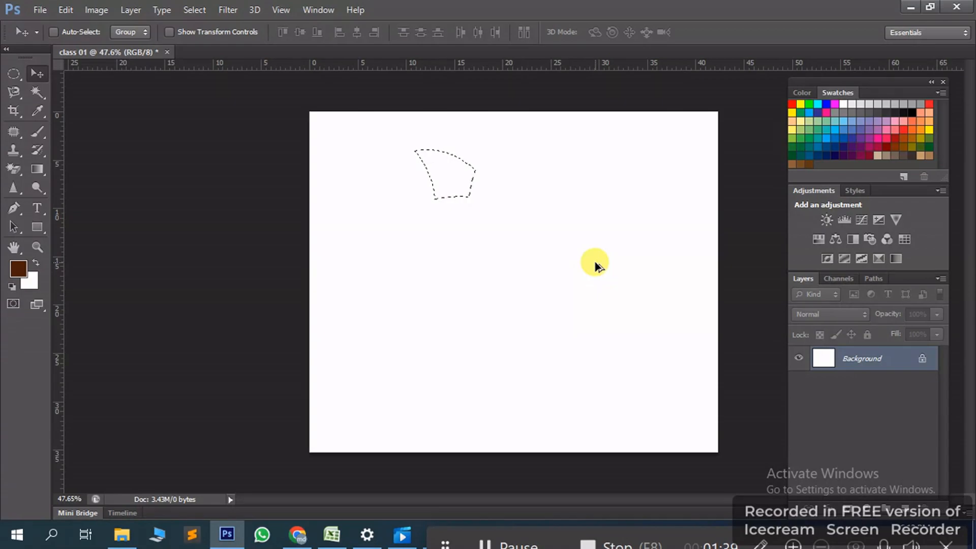
# - Undo the left cut of the trimmed selection and move it down and to the right, cancelling the Fill dialog
pyautogui.click(15, 73)
pyautogui.click(36, 74)
pyautogui.moveTo(396, 209); pyautogui.dragTo(464, 235)
pyautogui.hotkey('shift', 'F5')
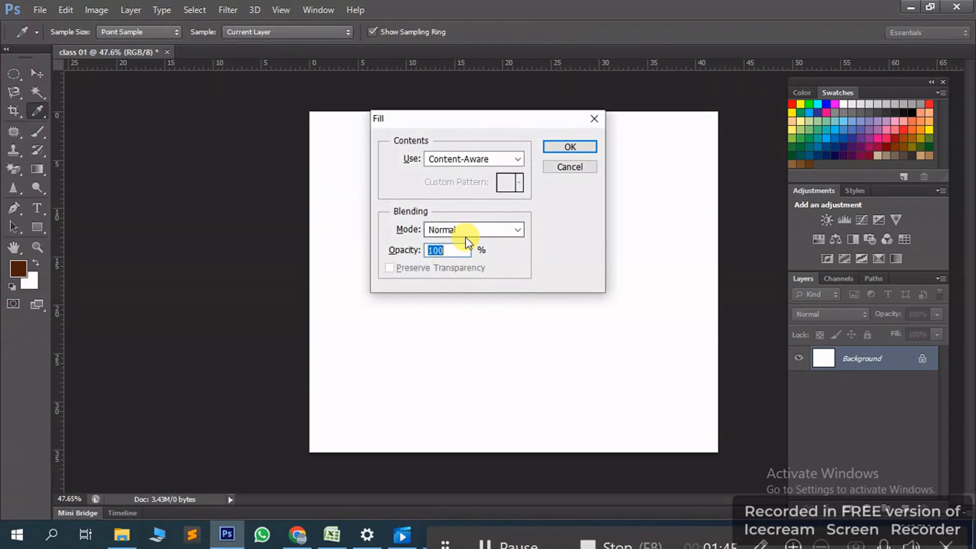
pyautogui.click(600, 118)
pyautogui.hotkey('shift', 'F5')
pyautogui.click(598, 122)
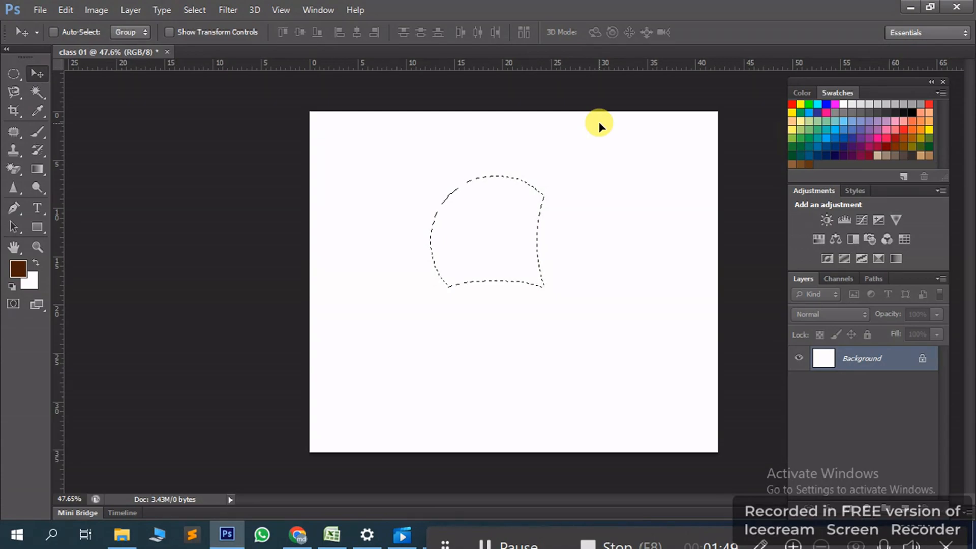
# - Draw a new elliptical selection with 20 px feather left of the canvas centre and fill it with a new pinkish-red foreground colour
pyautogui.click(13, 73)
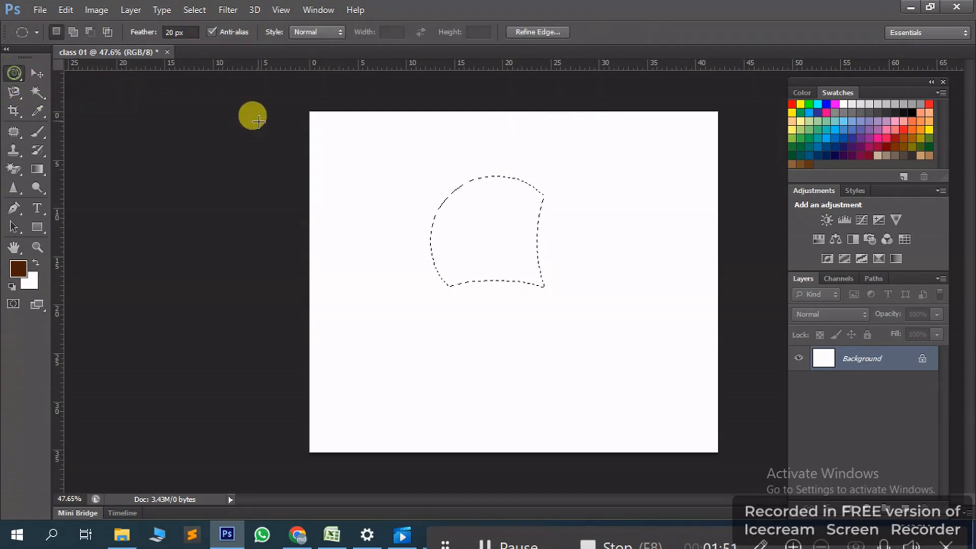
pyautogui.moveTo(375, 158); pyautogui.dragTo(548, 341)
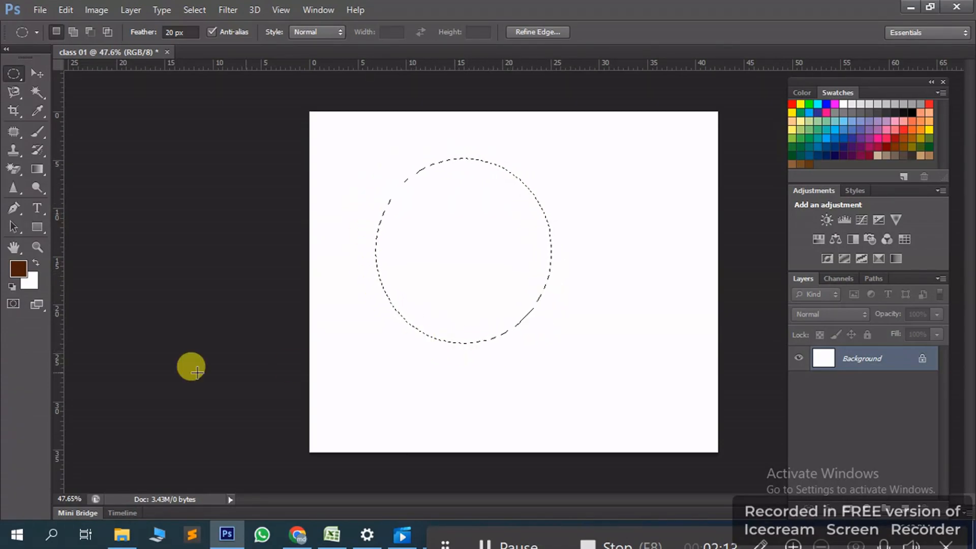
pyautogui.click(24, 274)
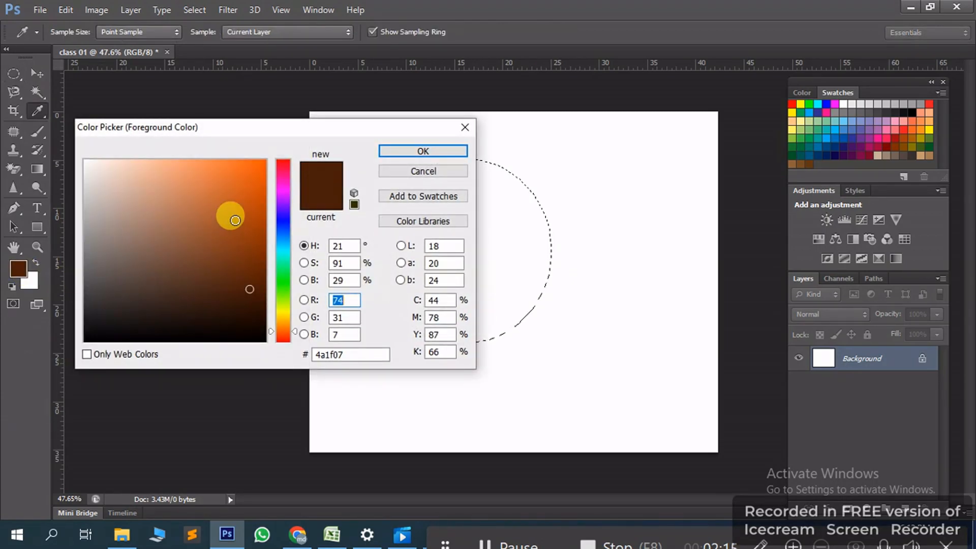
pyautogui.click(283, 172)
pyautogui.click(254, 170)
pyautogui.click(385, 150)
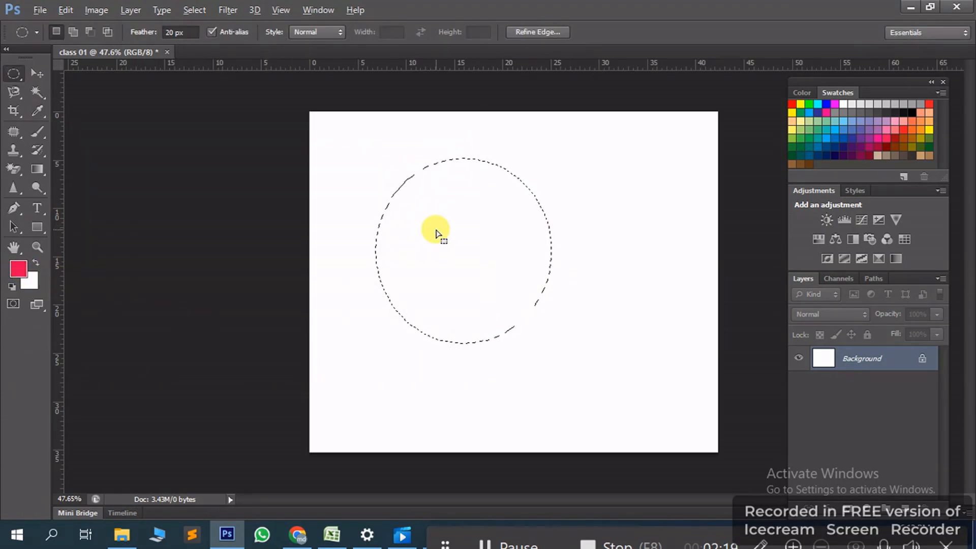
pyautogui.hotkey('alt', 'BackSpace')
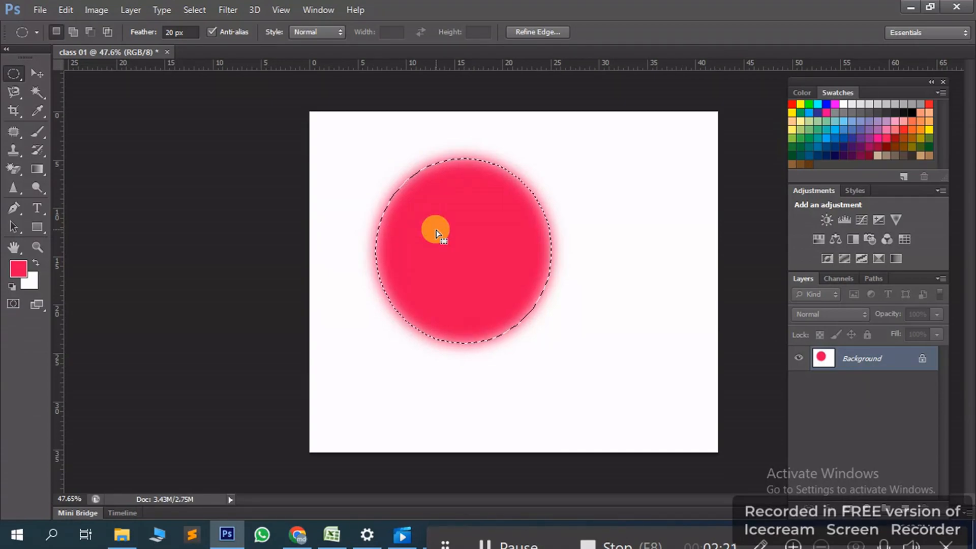
# - Reset the feather to 0 px and fill a larger elliptical selection surrounding the soft-edged pink circle with the foreground colour
pyautogui.doubleClick(169, 32)
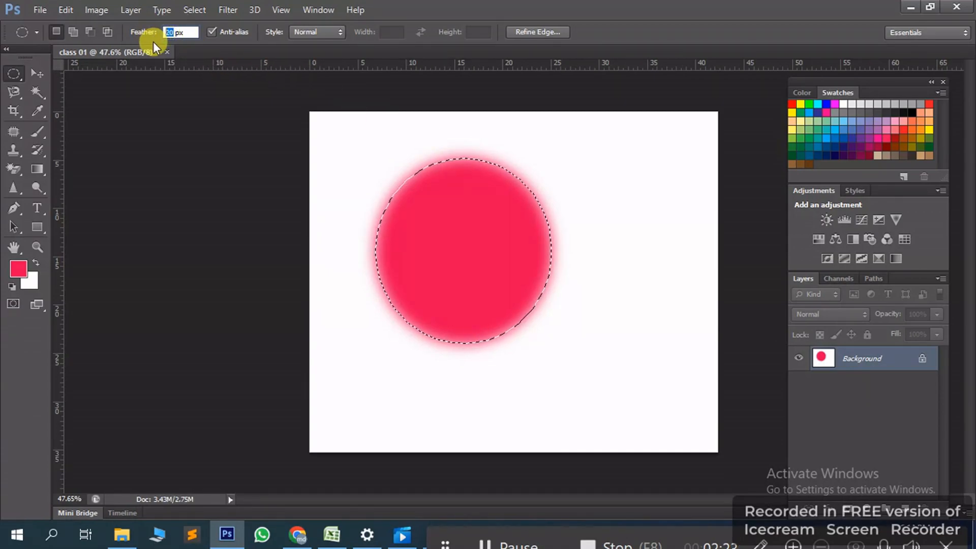
pyautogui.press('Return')
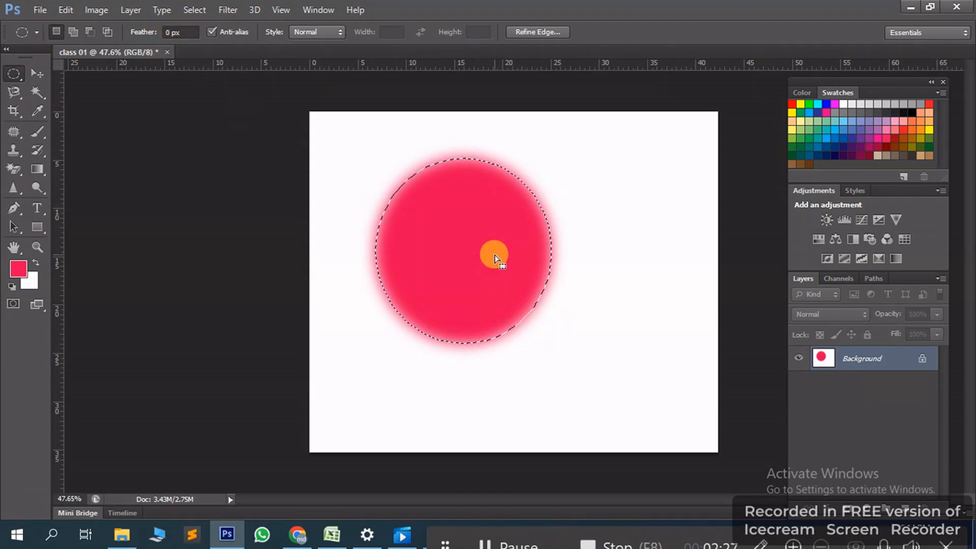
pyautogui.hotkey('shift', 'F5')
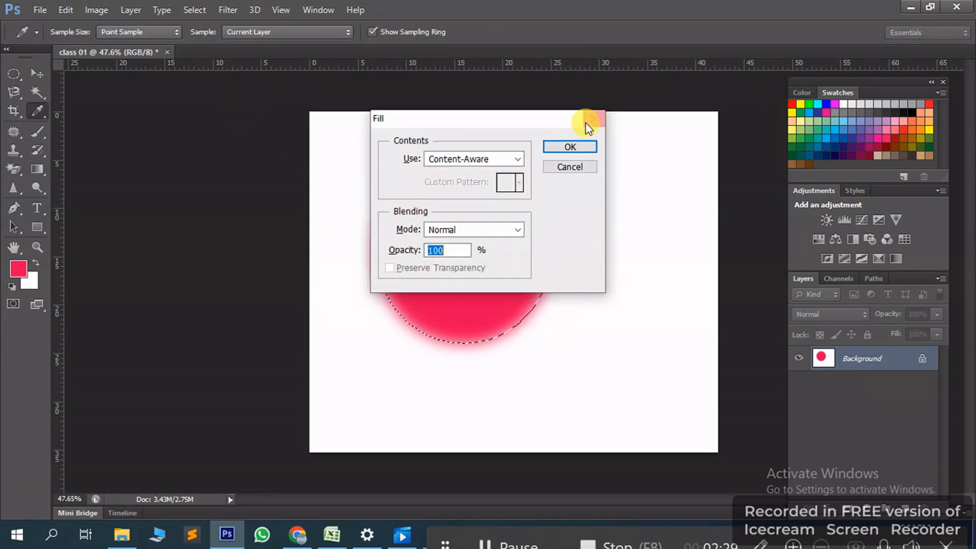
pyautogui.click(593, 146)
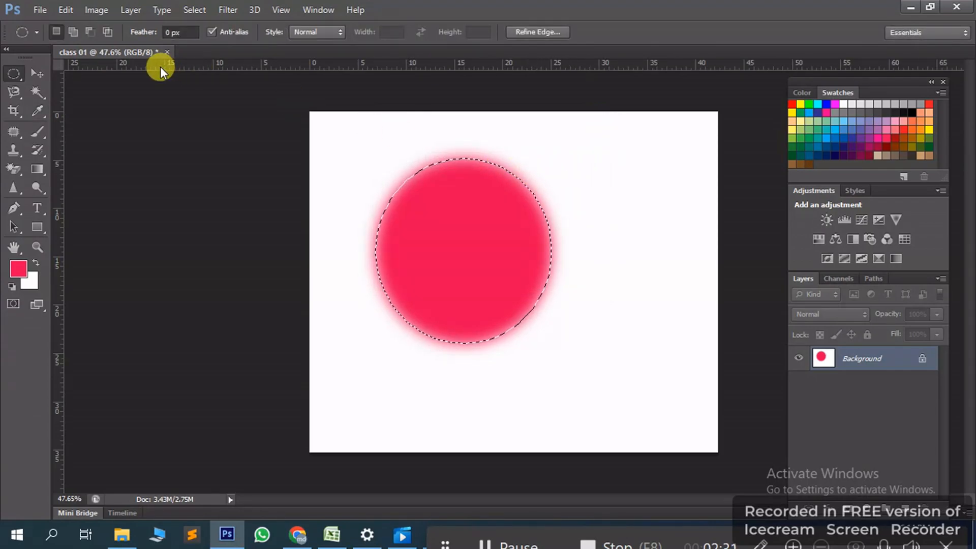
pyautogui.moveTo(375, 147); pyautogui.dragTo(584, 352)
pyautogui.moveTo(346, 143); pyautogui.dragTo(589, 368)
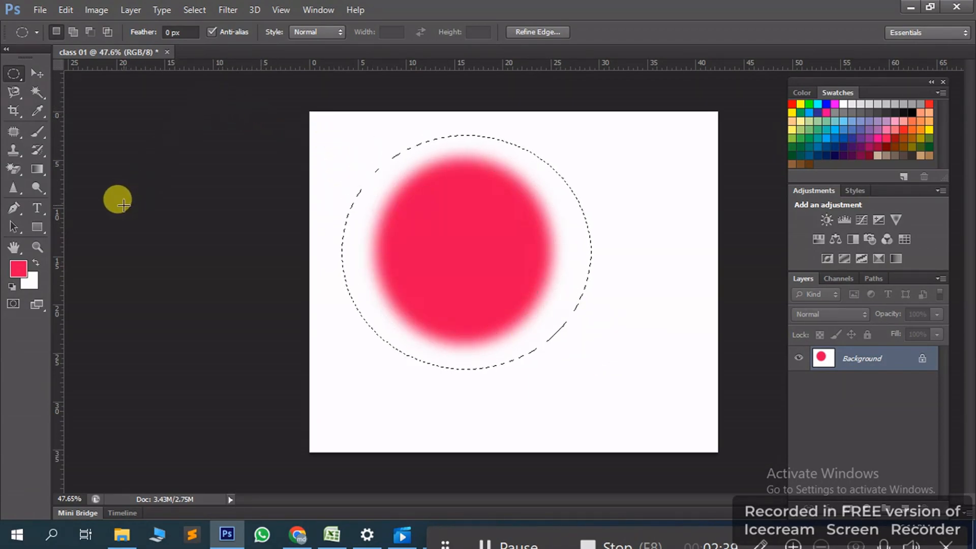
pyautogui.hotkey('alt', 'BackSpace')
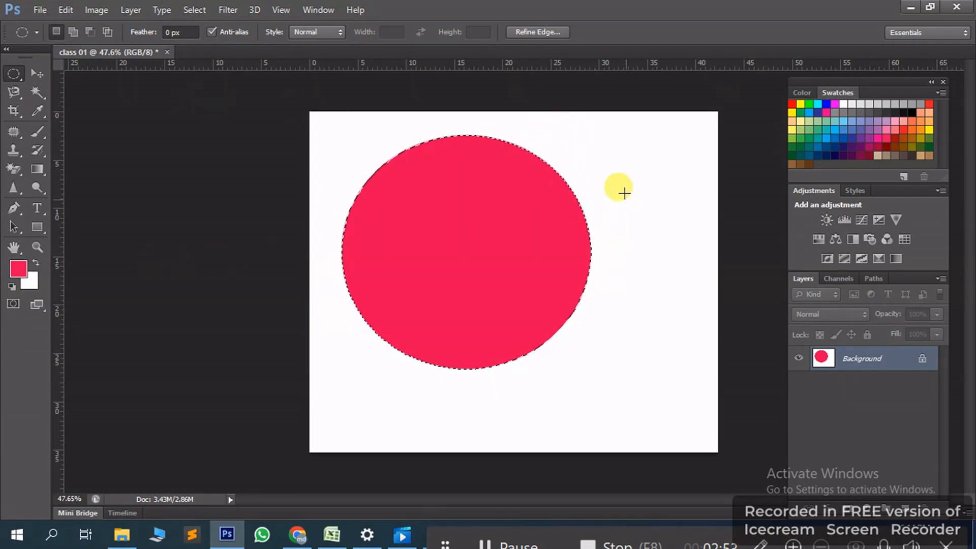
# - Fill a small elliptical selection in the canvas's upper-right area with the foreground colour, and apply a Content-Aware fill to the same selection
pyautogui.moveTo(604, 157); pyautogui.dragTo(685, 240)
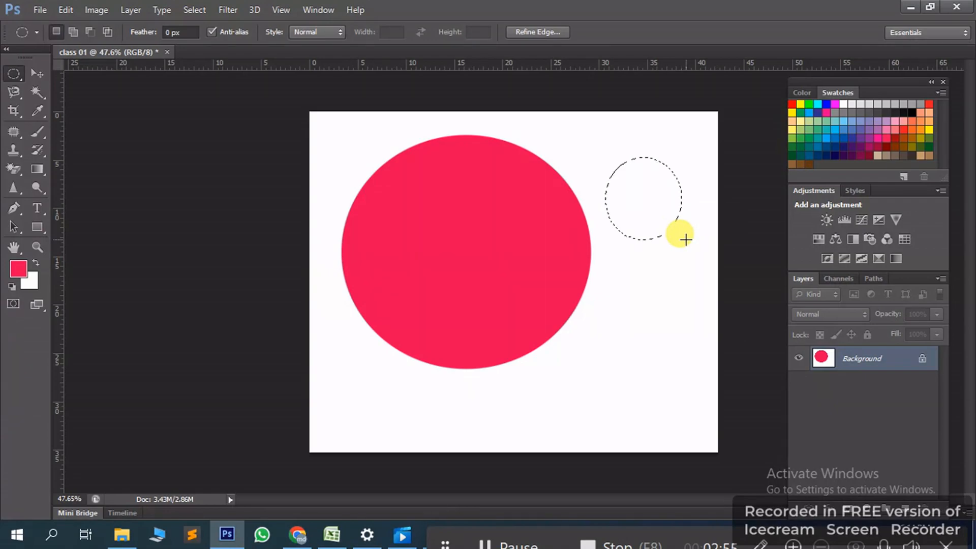
pyautogui.hotkey('alt', 'BackSpace')
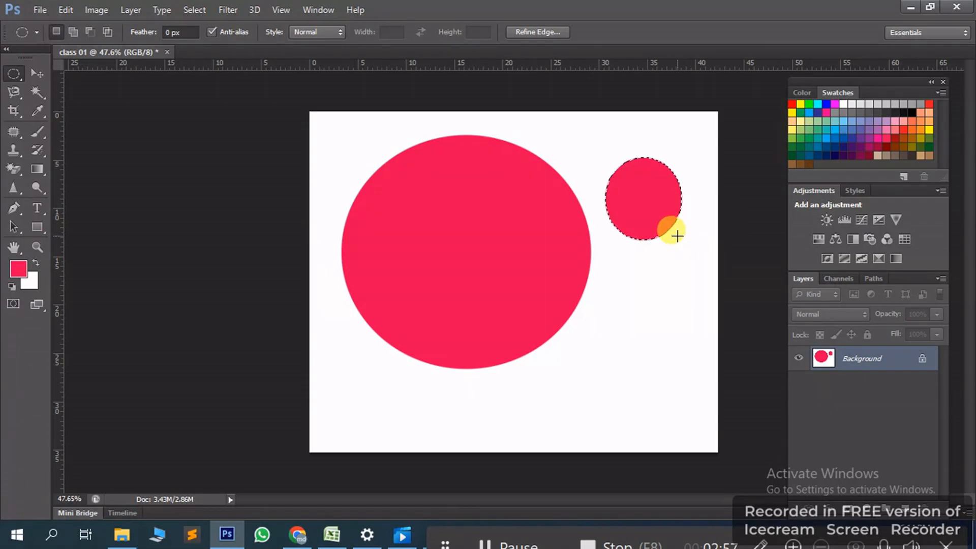
pyautogui.hotkey('shift', 'BackSpace')
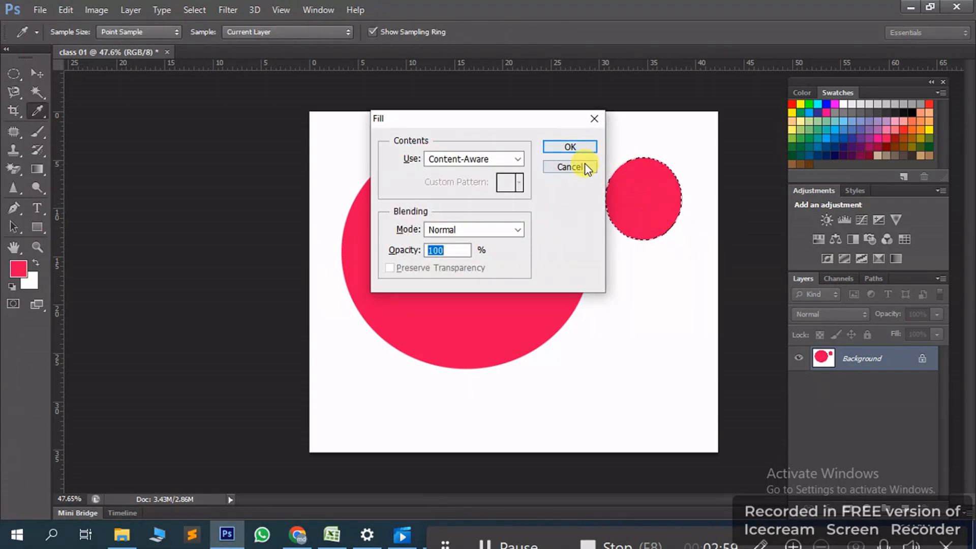
pyautogui.click(585, 163)
pyautogui.hotkey('shift', 'BackSpace')
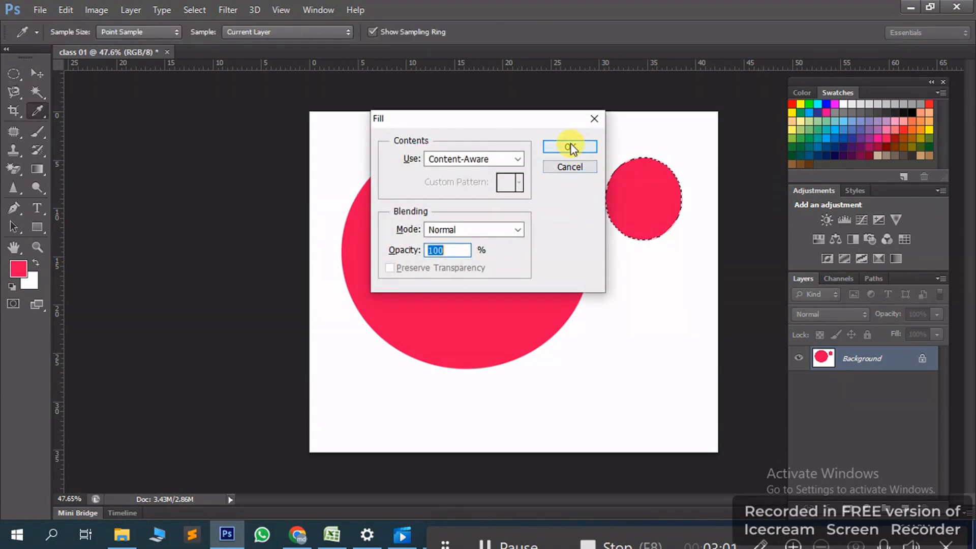
pyautogui.click(570, 145)
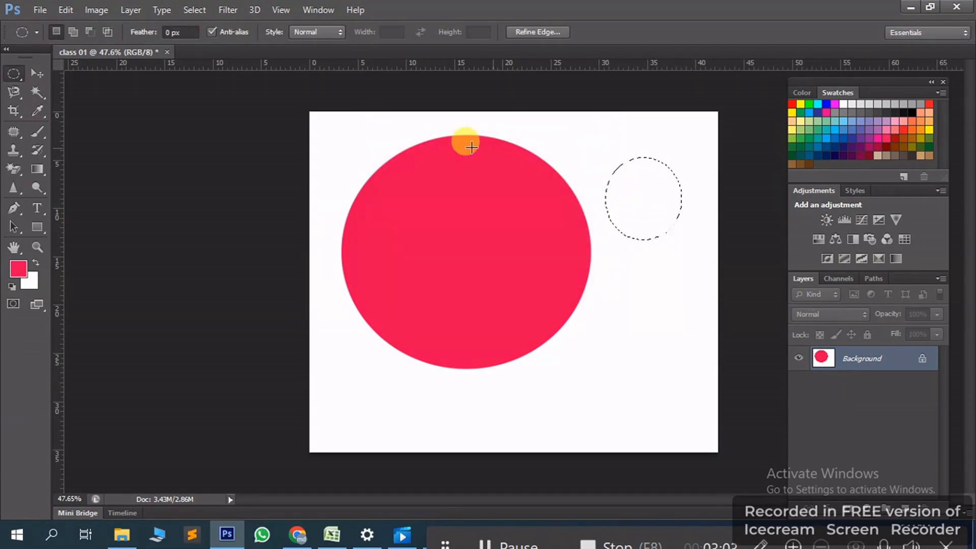
# - Turn off anti-aliasing, fill a new elliptical selection near the canvas's lower-right corner with the foreground colour, and deselect it
pyautogui.moveTo(620, 254); pyautogui.dragTo(682, 321)
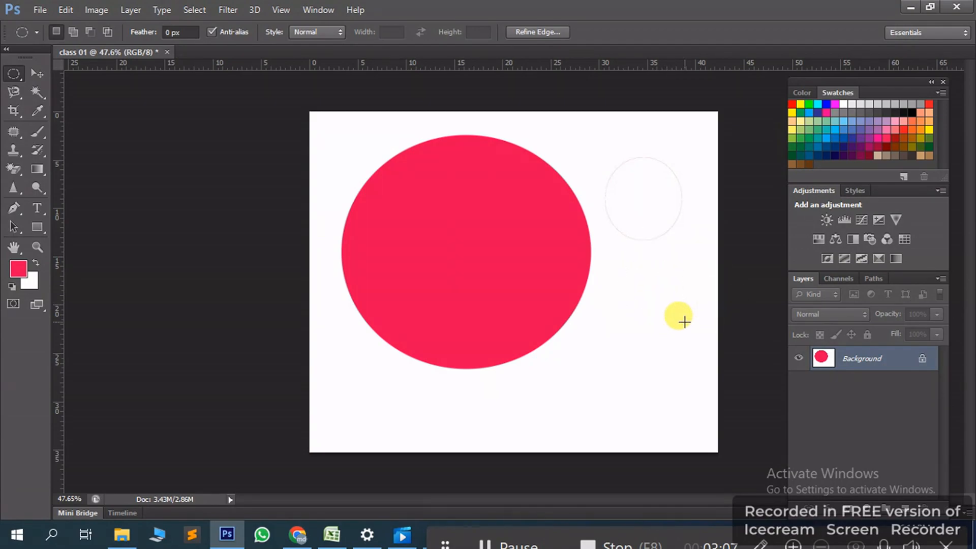
pyautogui.click(216, 30)
pyautogui.moveTo(588, 345); pyautogui.dragTo(681, 431)
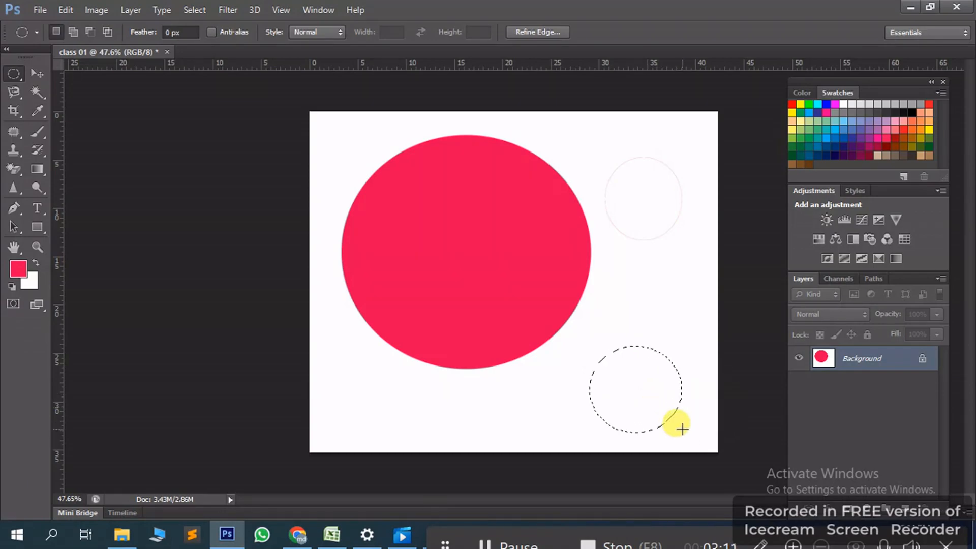
pyautogui.hotkey('alt', 'BackSpace')
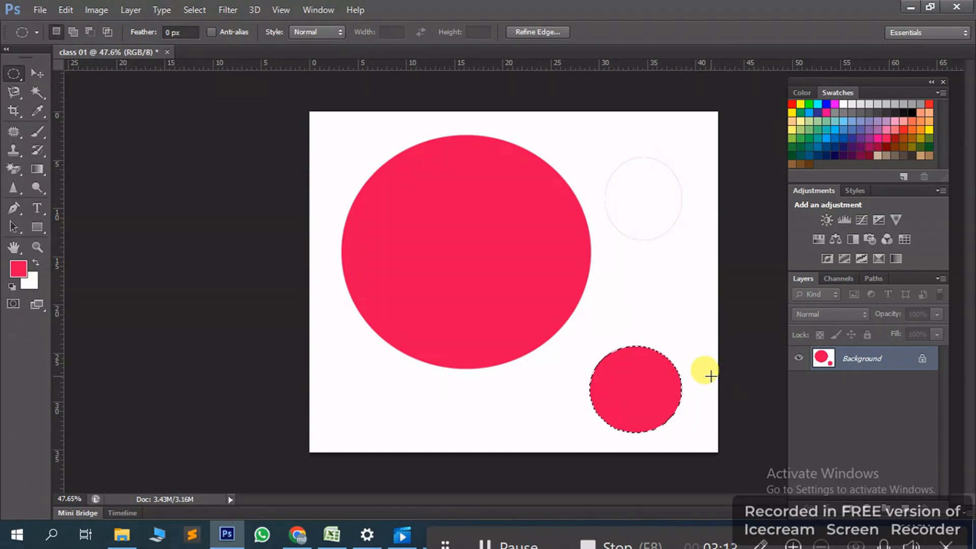
pyautogui.scroll(3, 636, 333)
pyautogui.scroll(2, 637, 338)
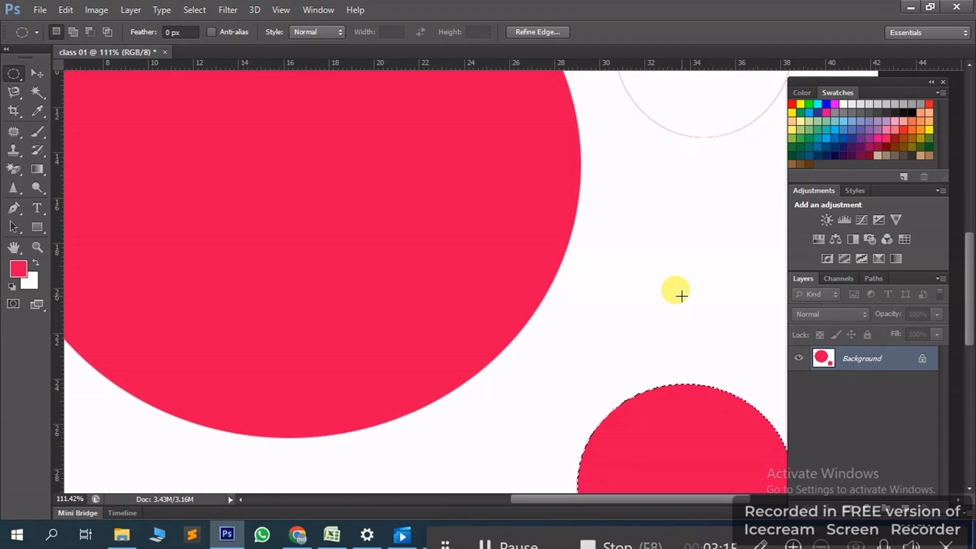
pyautogui.hotkey('ctrl', 'd')
# - Compare the edge smoothness of the large anti-aliased circle with that of the small circle filled without anti-aliasing
pyautogui.scroll(3, 673, 310)
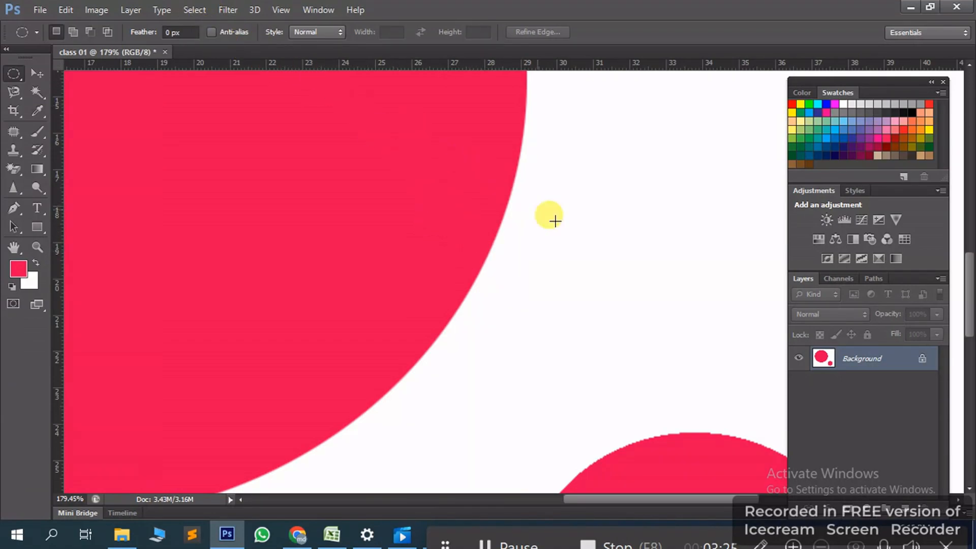
pyautogui.scroll(-5, 630, 465)
pyautogui.scroll(-2, 626, 346)
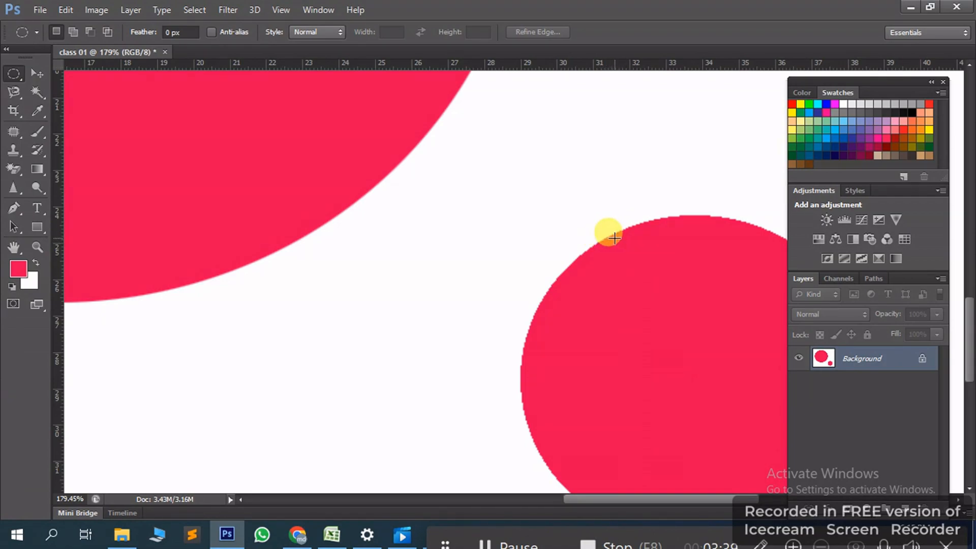
pyautogui.scroll(-4, 614, 238)
pyautogui.scroll(4, 615, 238)
pyautogui.scroll(4, 614, 238)
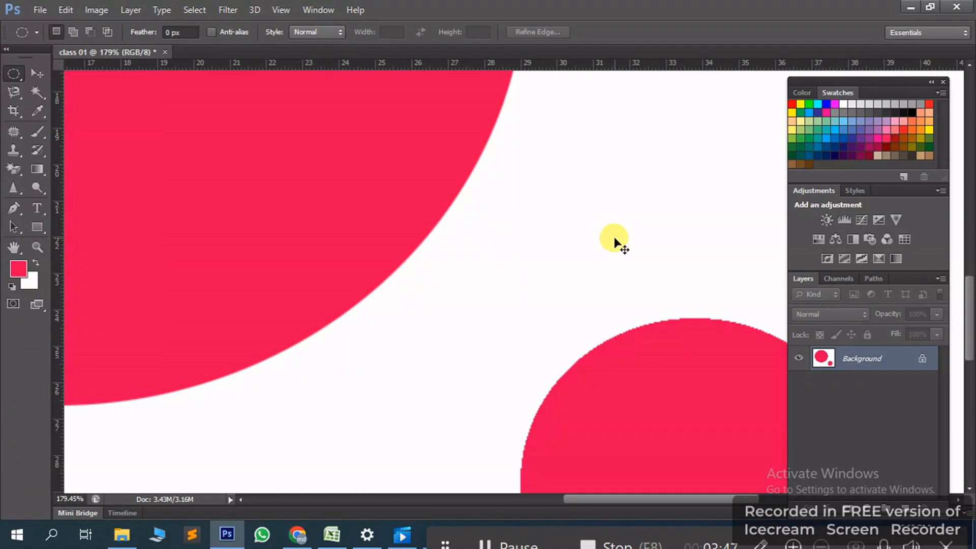
pyautogui.scroll(-8, 614, 238)
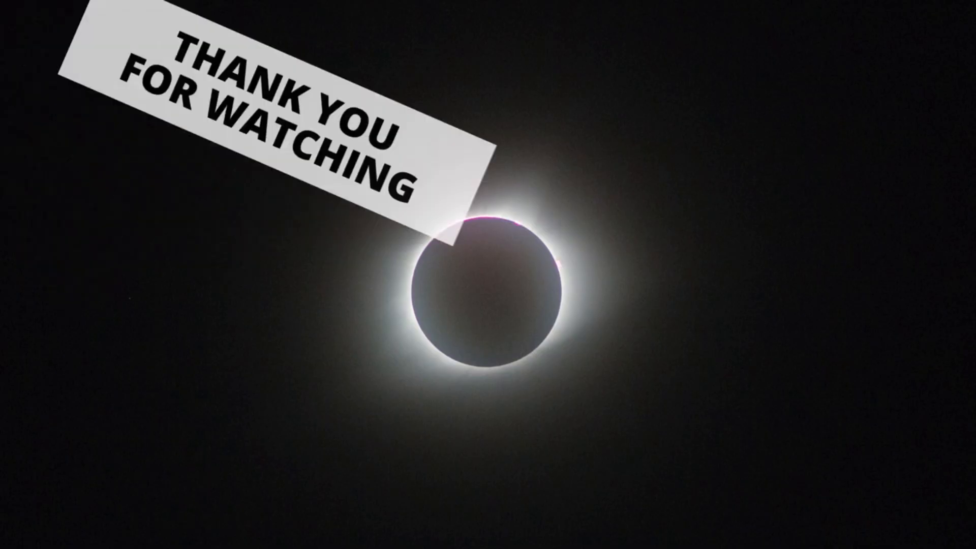